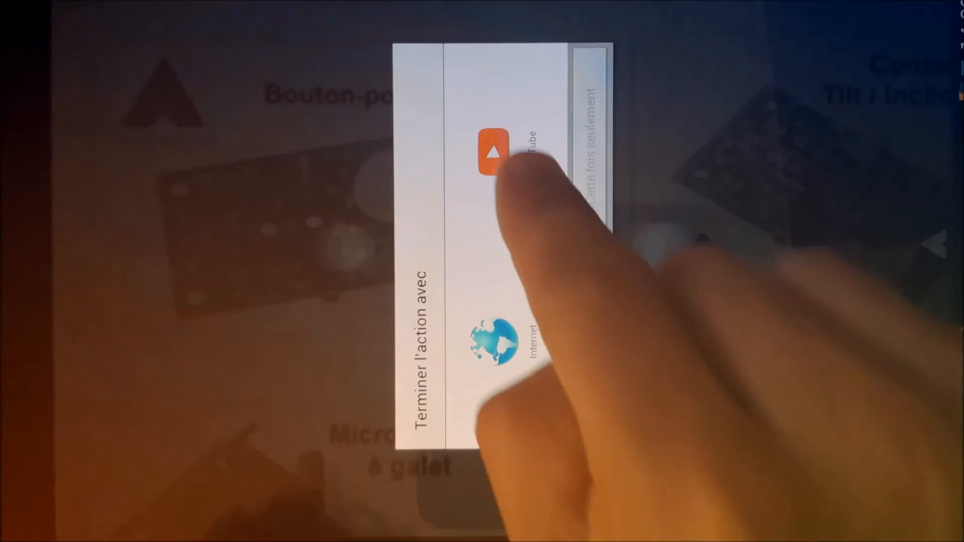
click(493, 152)
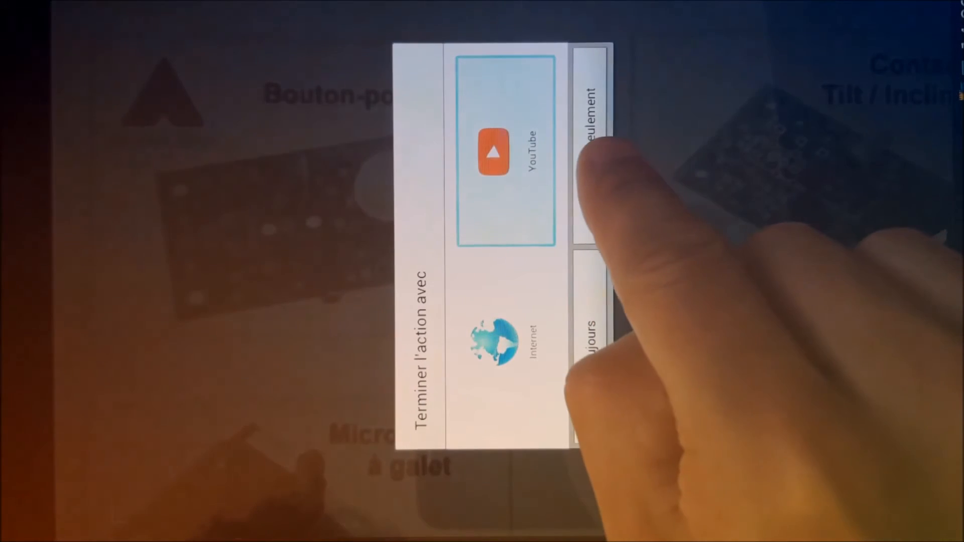
click(591, 161)
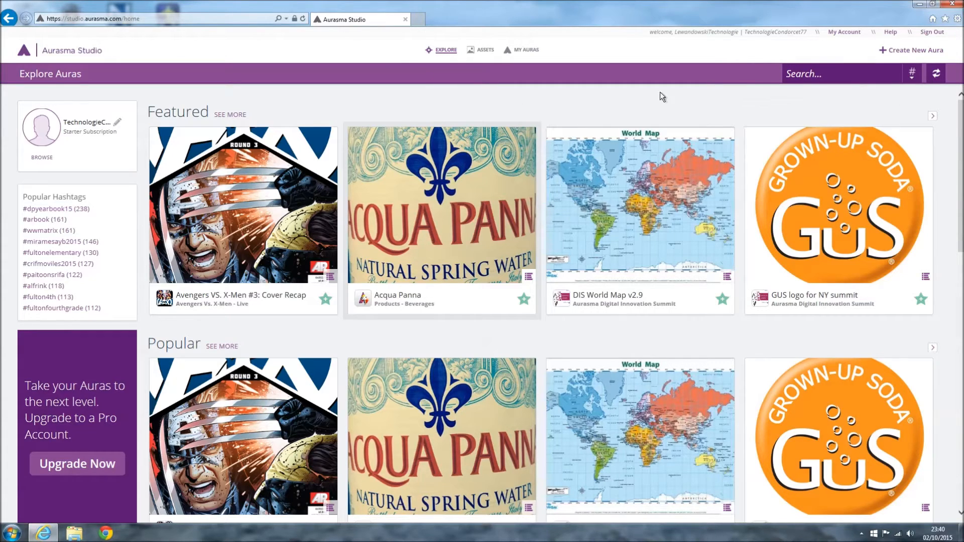
Step: Display the overlays in the assets library and view the single-overlay upload form, closing it without uploading
click(485, 51)
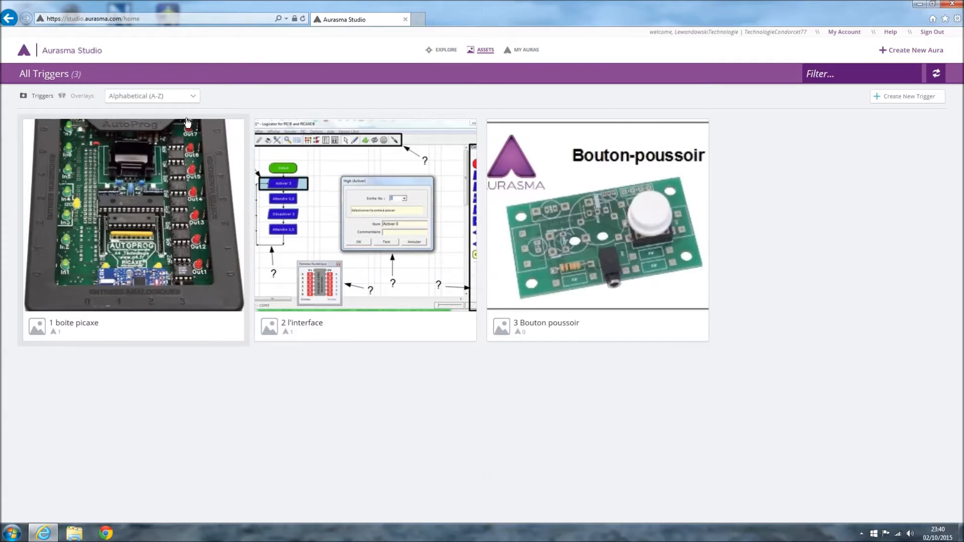
click(88, 102)
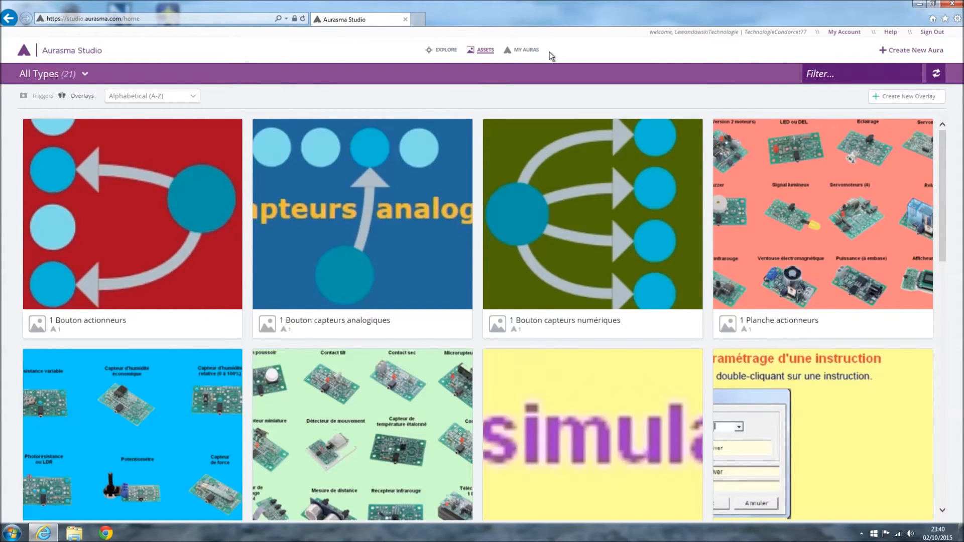
click(893, 98)
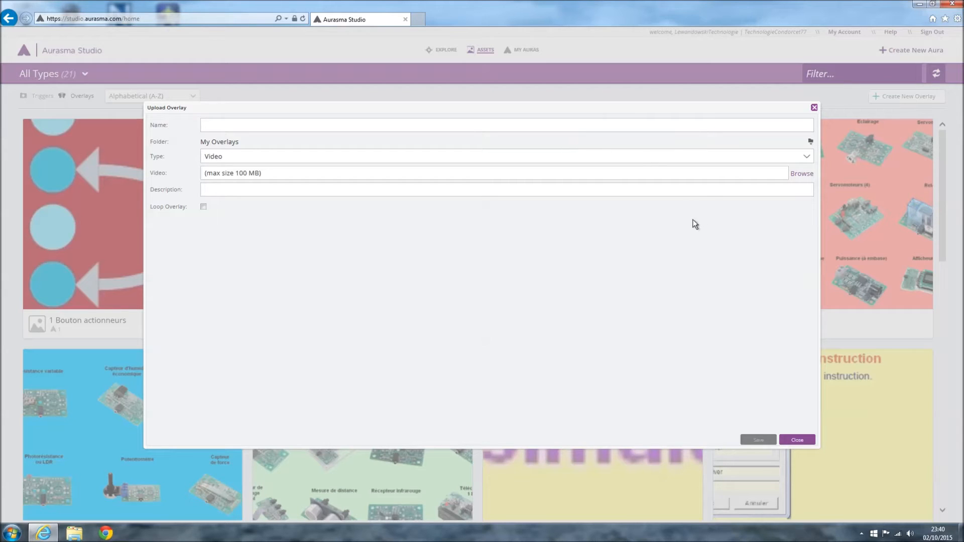
click(794, 440)
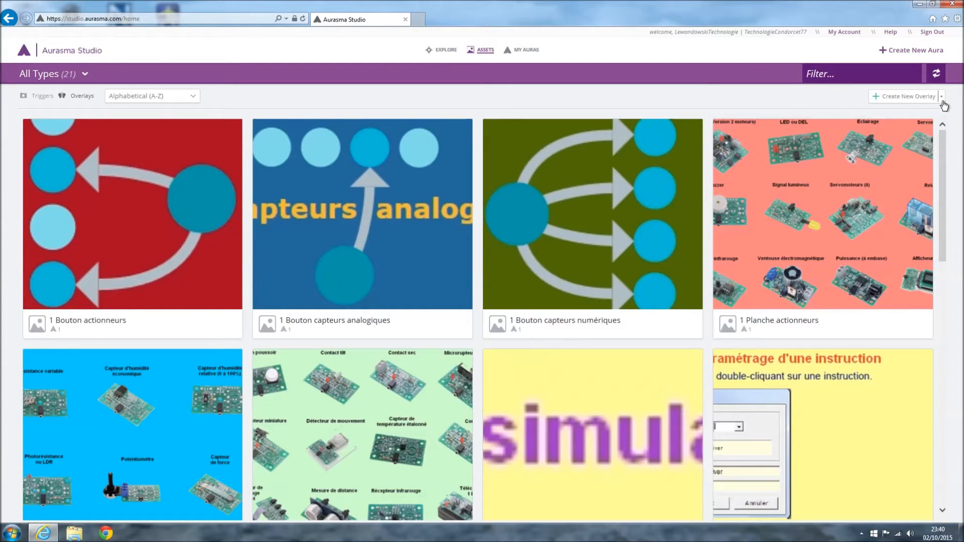
Step: Bulk-upload the images 3 description, 3 Organigramme 1, 3 Schéma 1 and 3 vidéo 1 as overlays
click(942, 97)
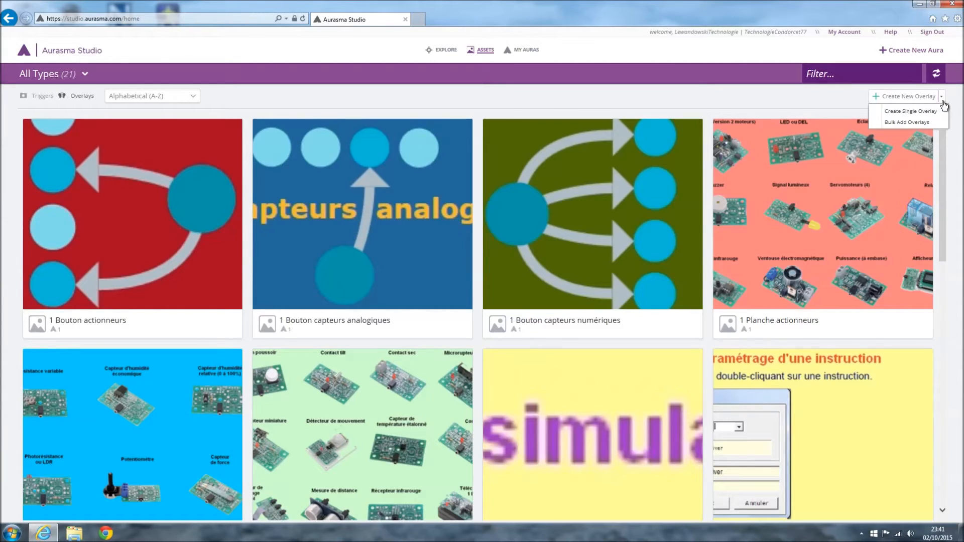
click(914, 123)
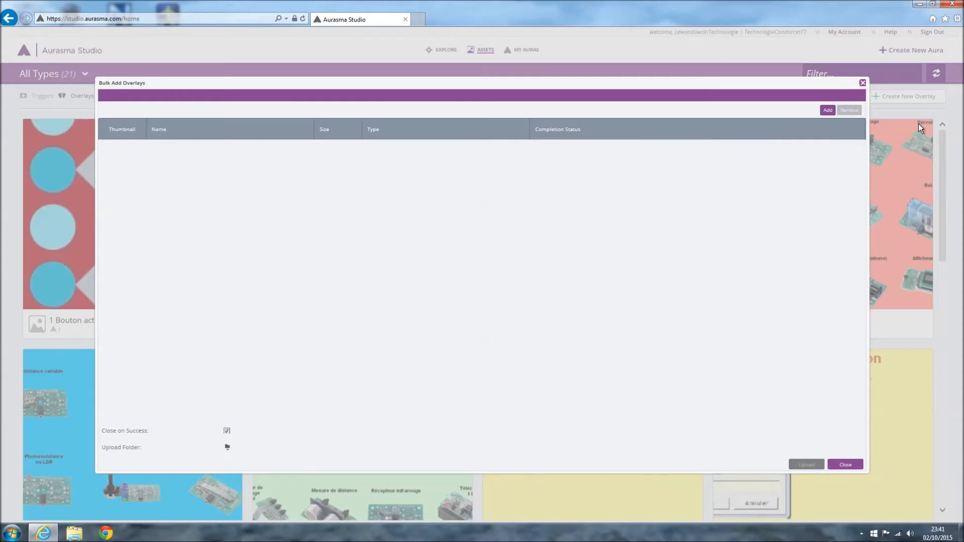
click(829, 112)
ctrl+click(167, 104)
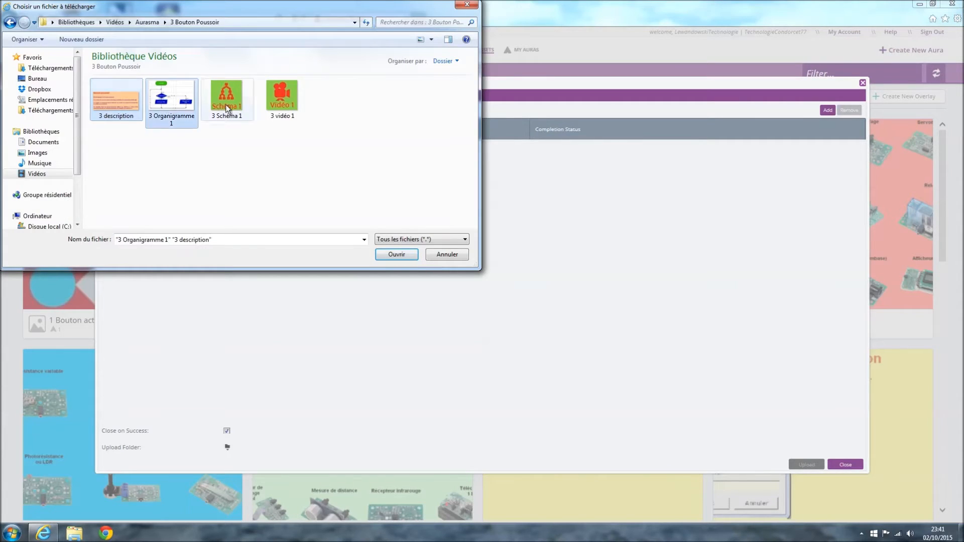
ctrl+click(225, 105)
ctrl+click(281, 103)
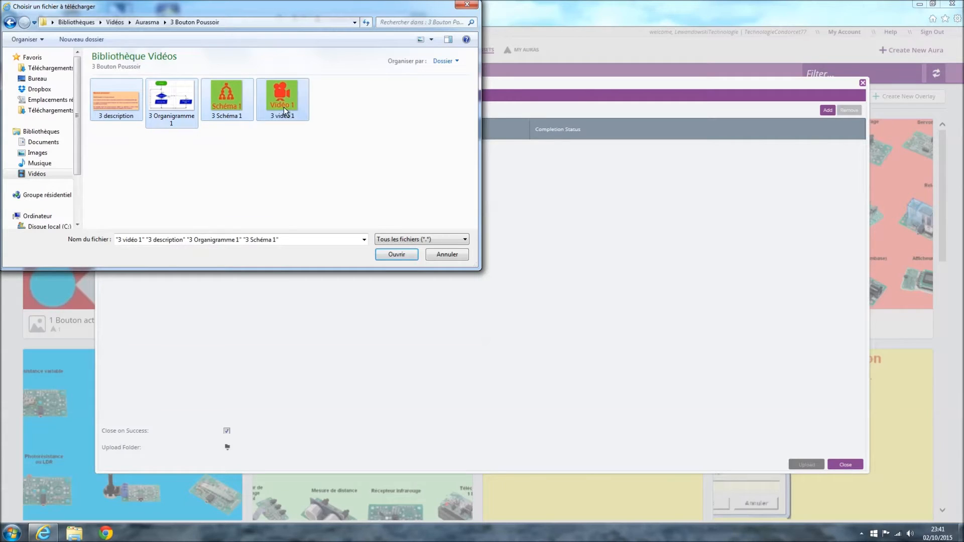
click(397, 256)
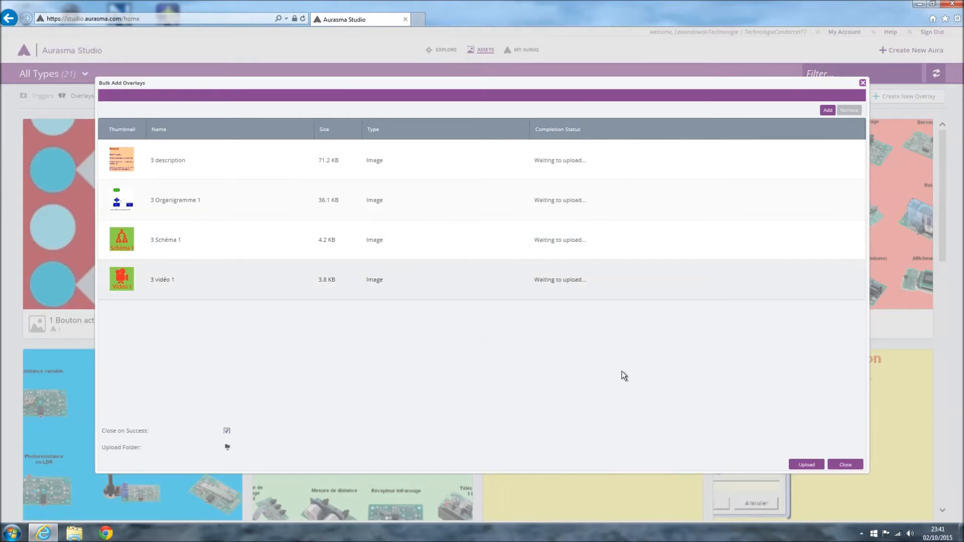
click(803, 464)
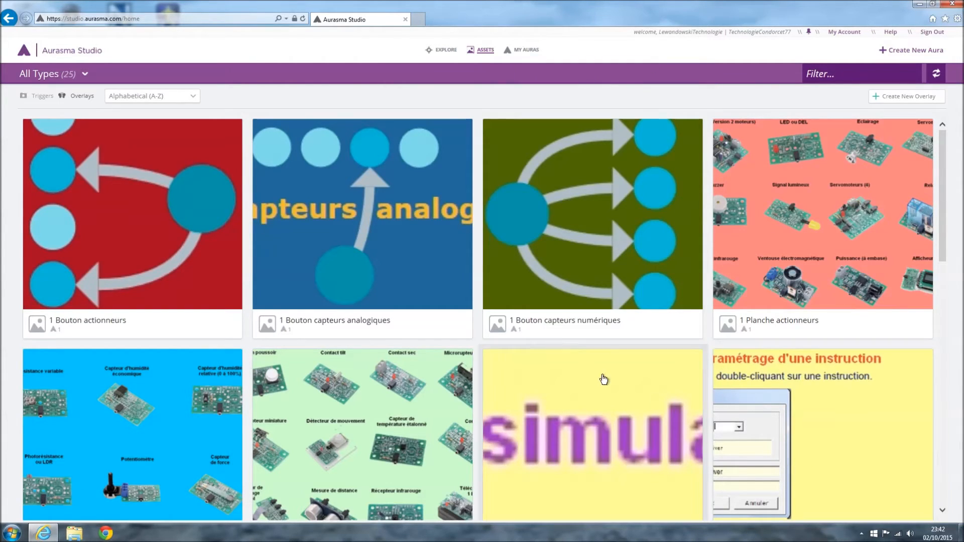
Step: Create a new aura with the existing trigger 3 Bouton poussoir and proceed to the overlay stage
click(528, 51)
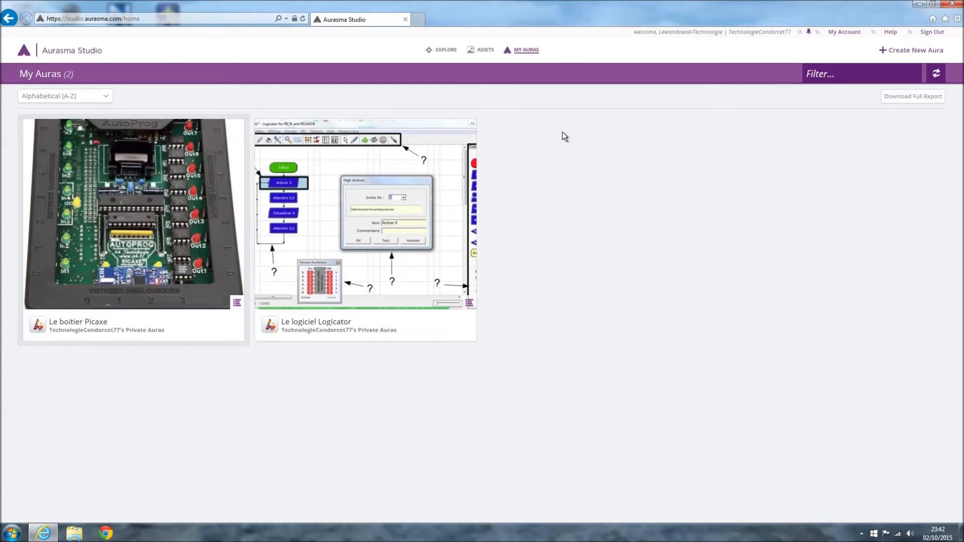
click(902, 52)
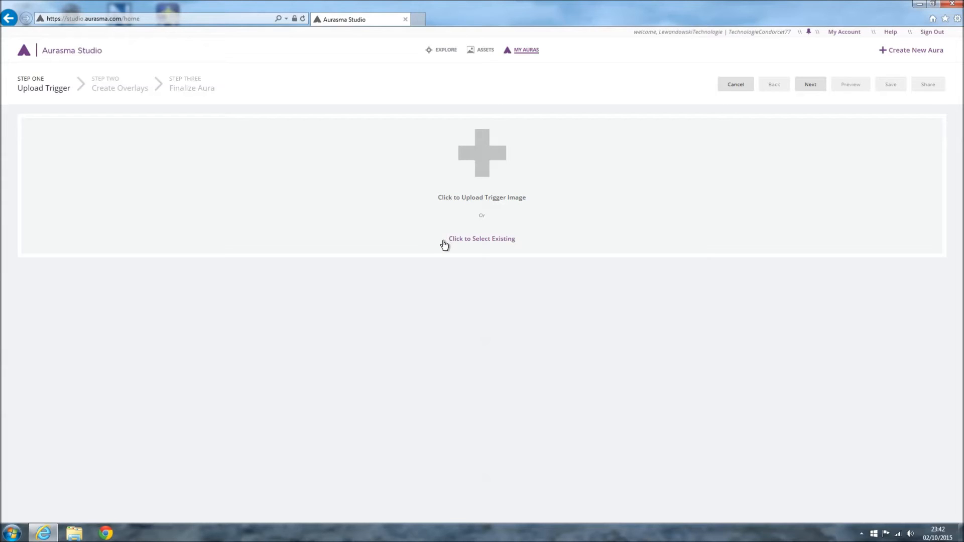
click(476, 239)
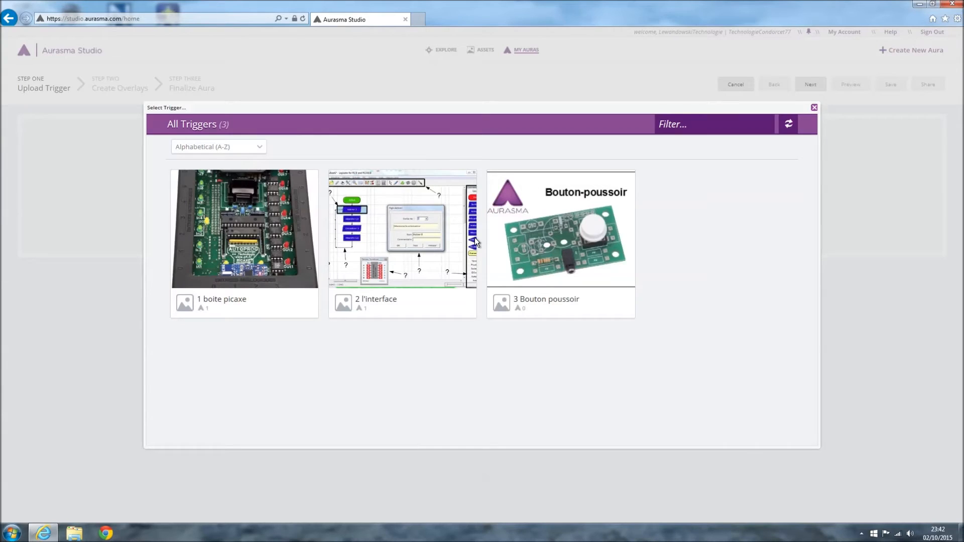
click(538, 253)
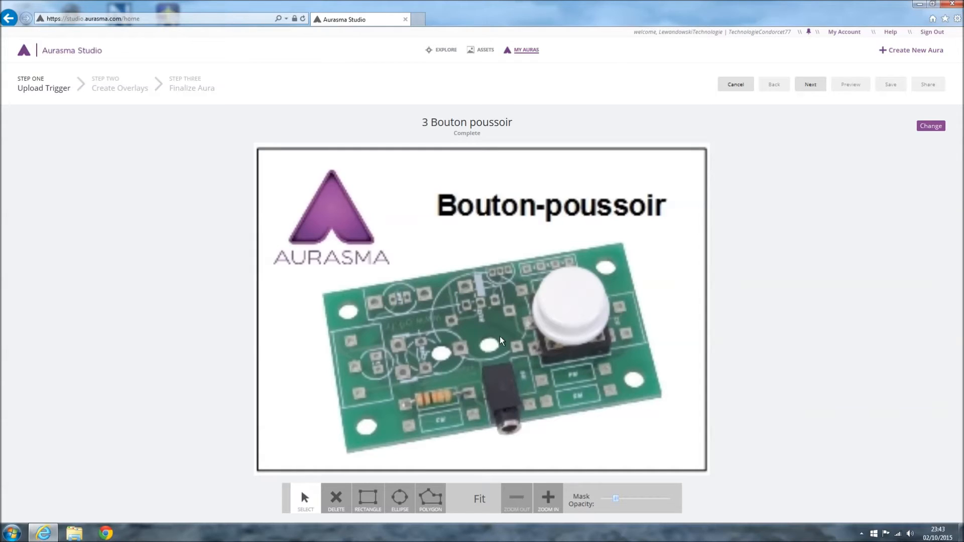
click(806, 86)
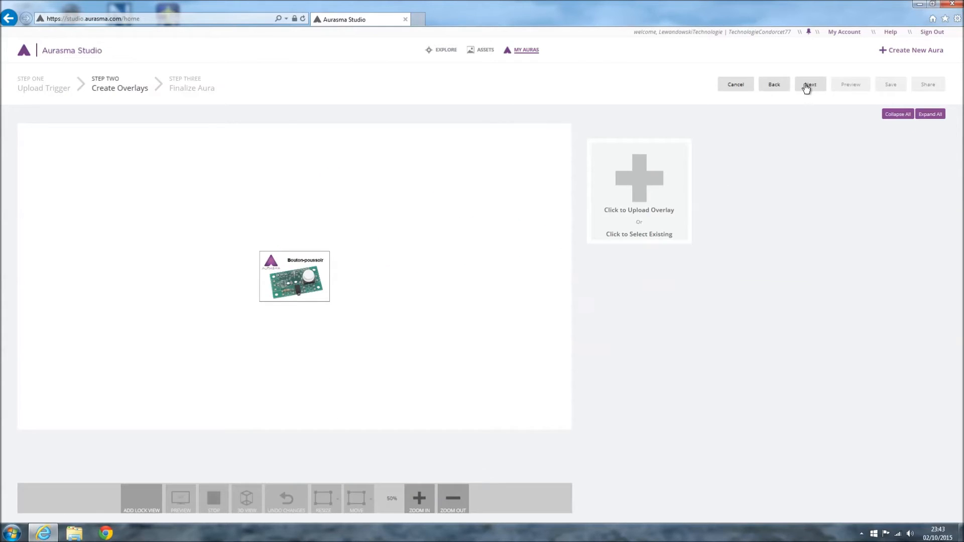
Step: Add the existing overlays 3 description, 3 Organigramme 1, 3 Schéma 1 and 3 vidéo 1 to the aura
click(423, 499)
click(423, 500)
click(423, 499)
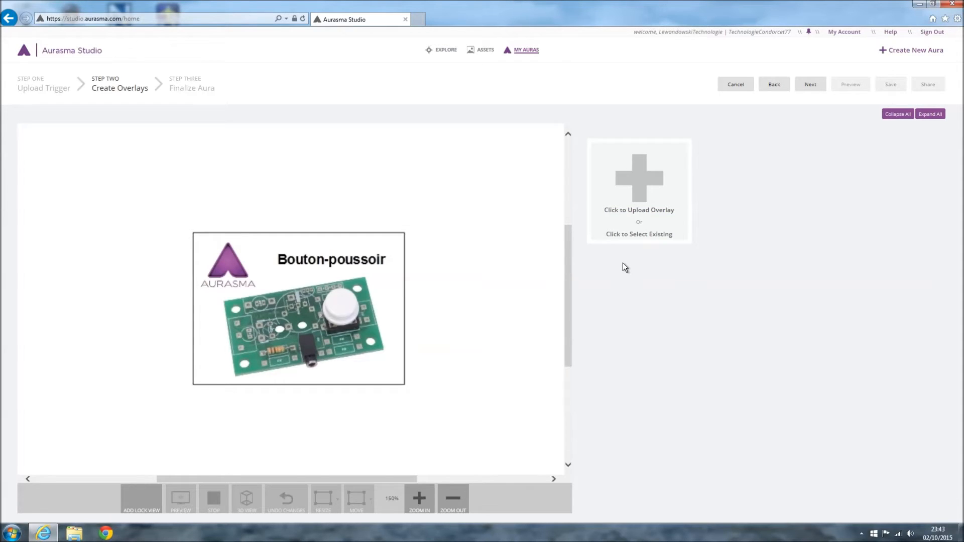
click(637, 235)
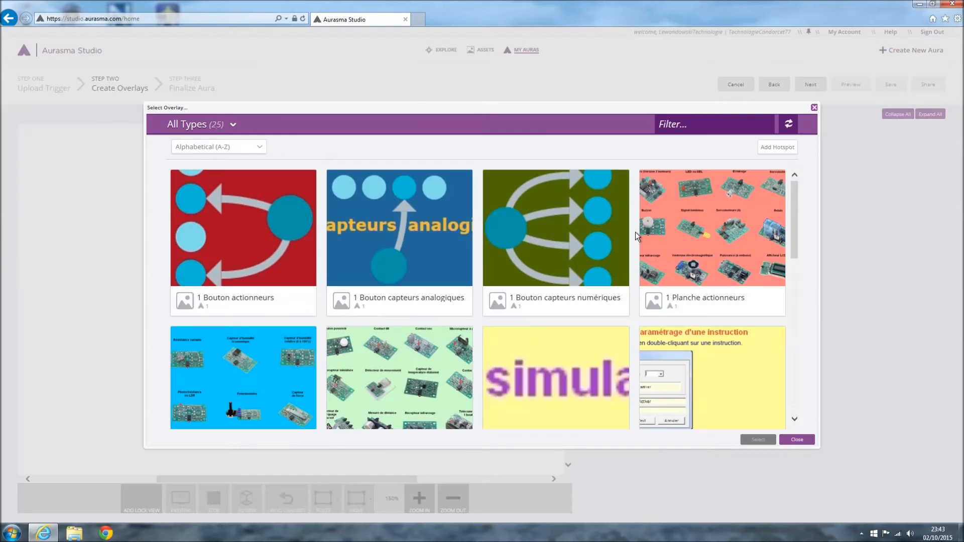
scroll(693, 271, down, 10)
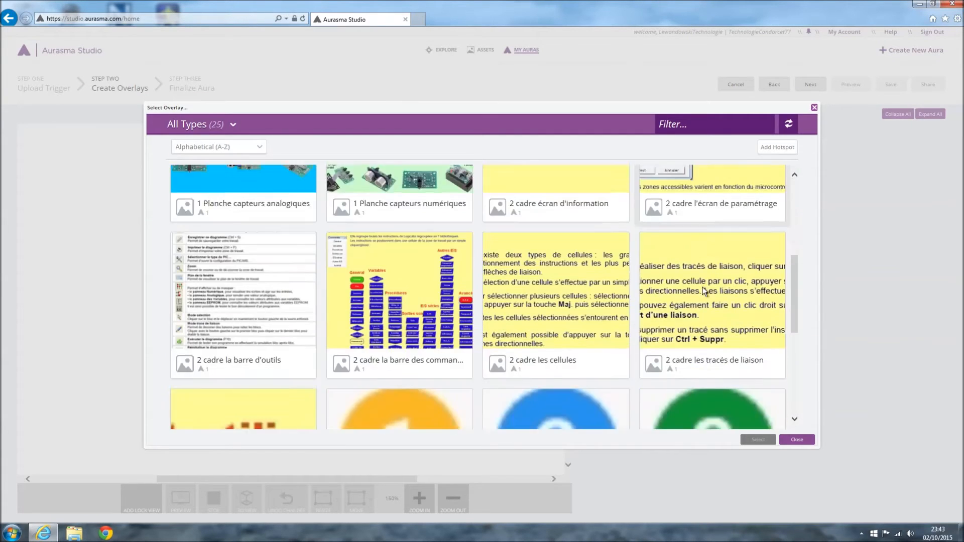
scroll(702, 289, down, 5)
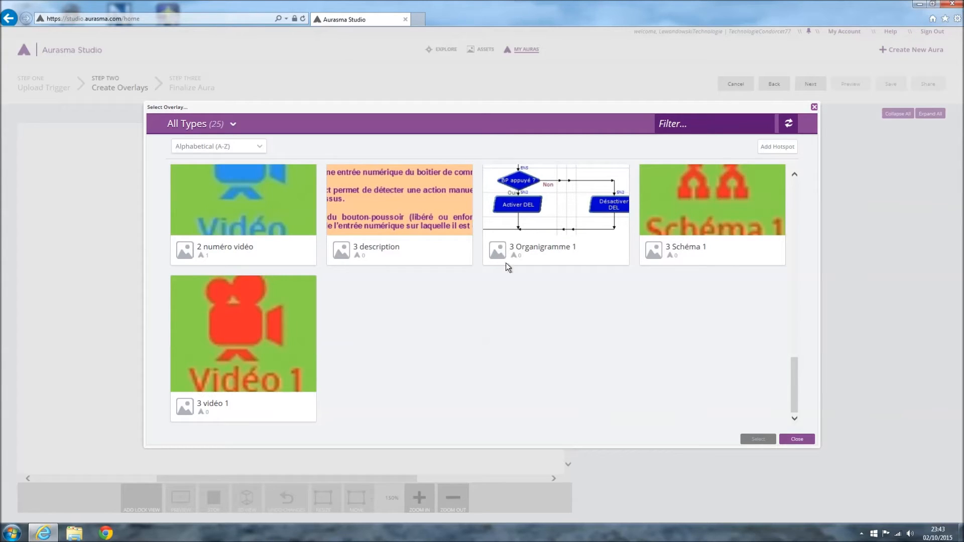
click(412, 243)
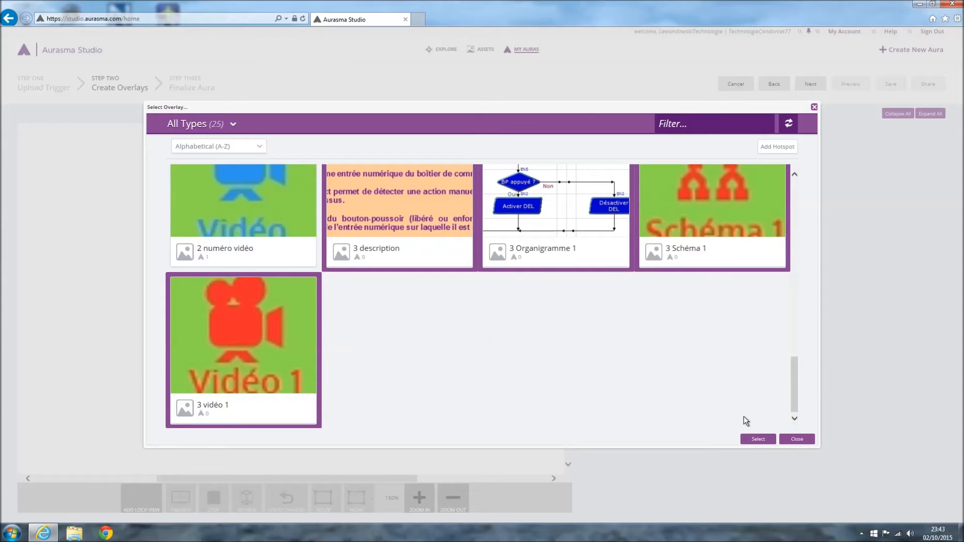
click(758, 440)
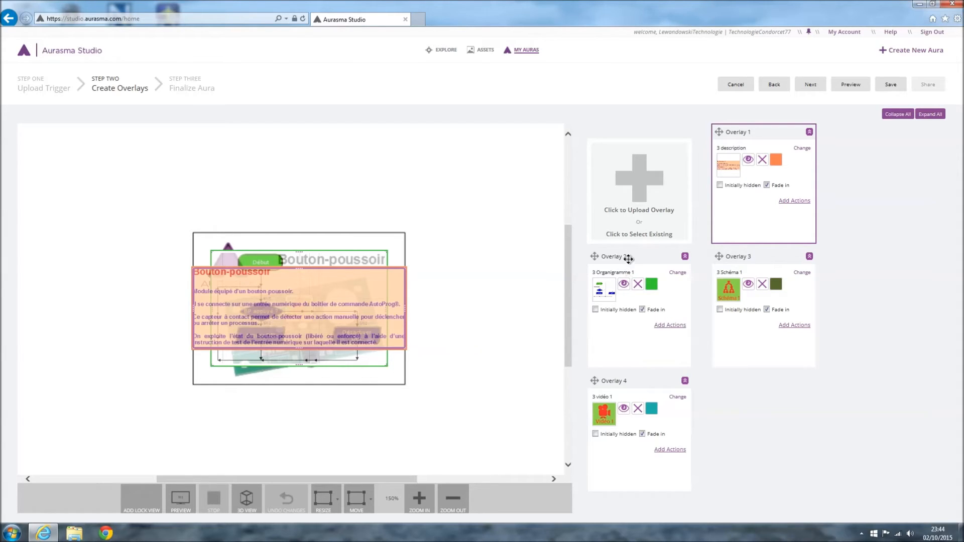
Step: Swap 3 Organigramme 1 into the first overlay position and hide it on the canvas
drag(631, 255, 758, 127)
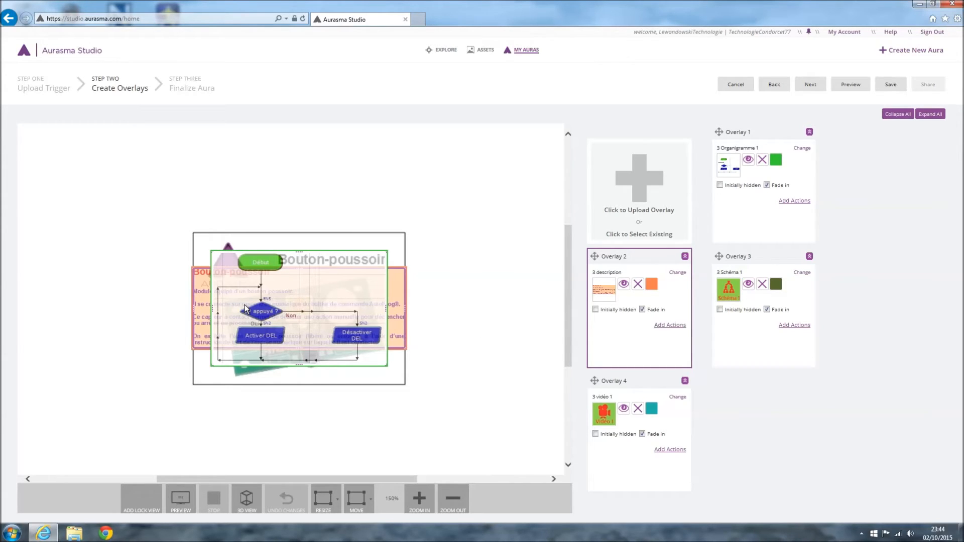
click(776, 161)
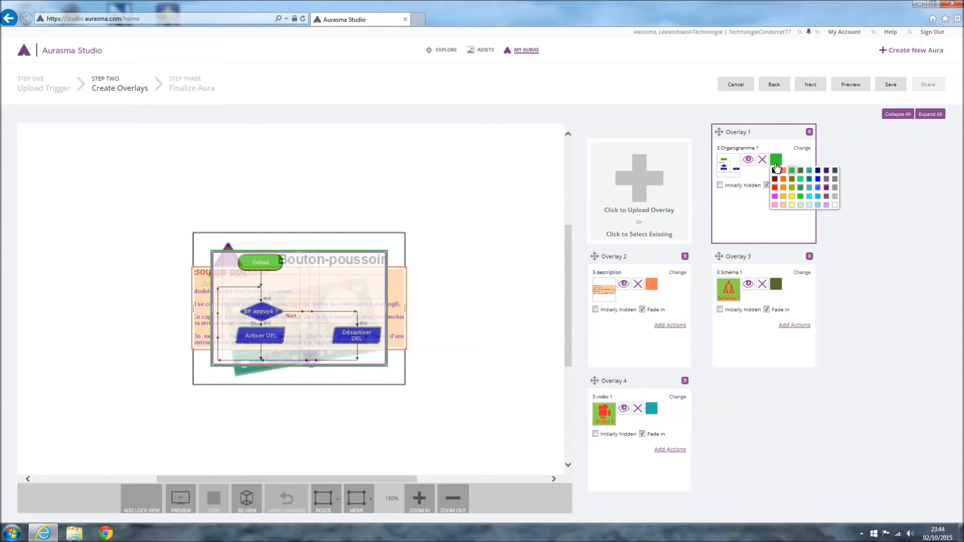
click(748, 161)
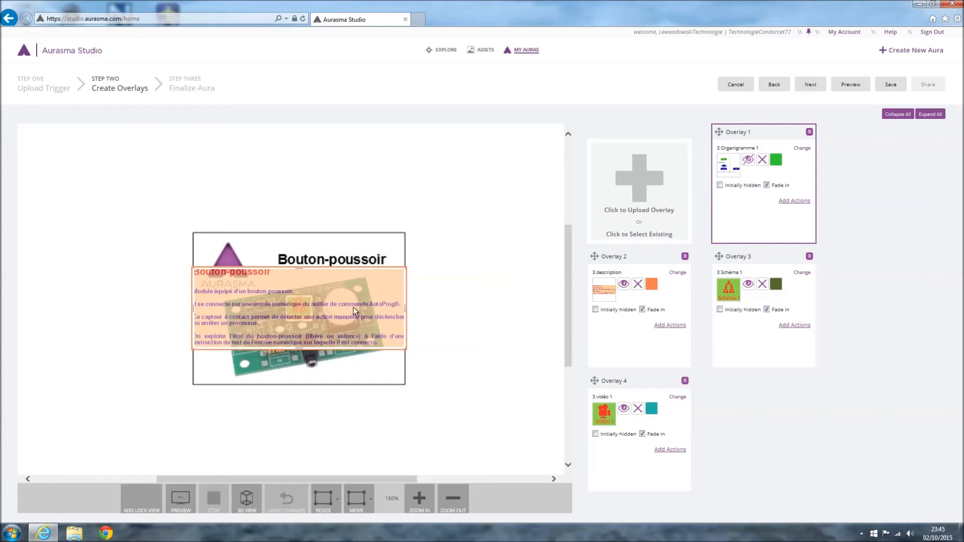
Step: Place 3 description directly below the trigger image, with the Schéma 1 and vidéo 1 icons side by side beyond its upper-right corner
drag(316, 306, 317, 426)
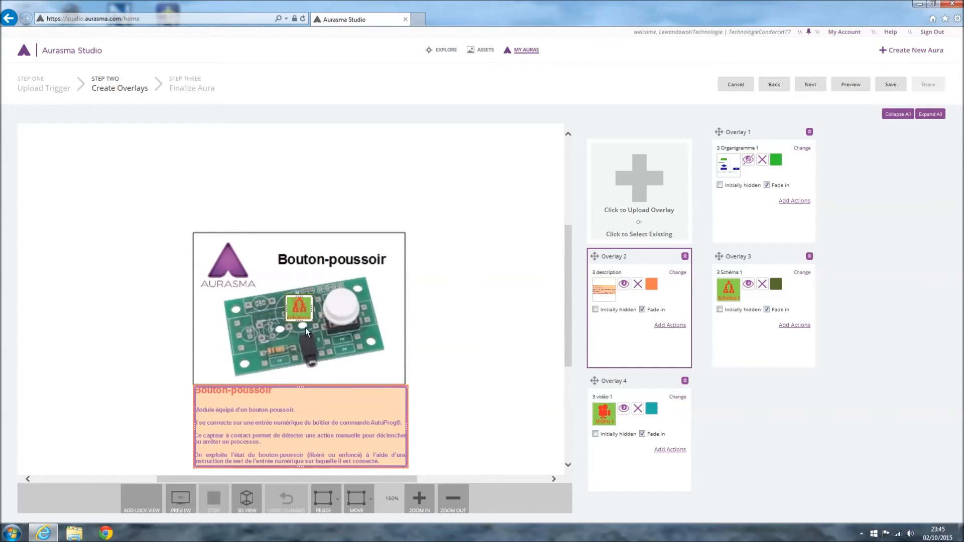
click(301, 312)
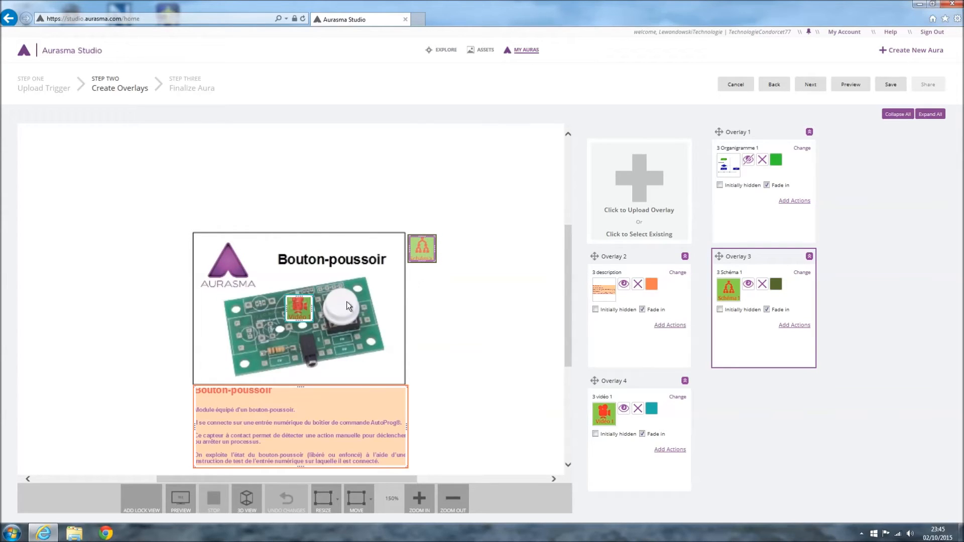
drag(300, 310, 457, 267)
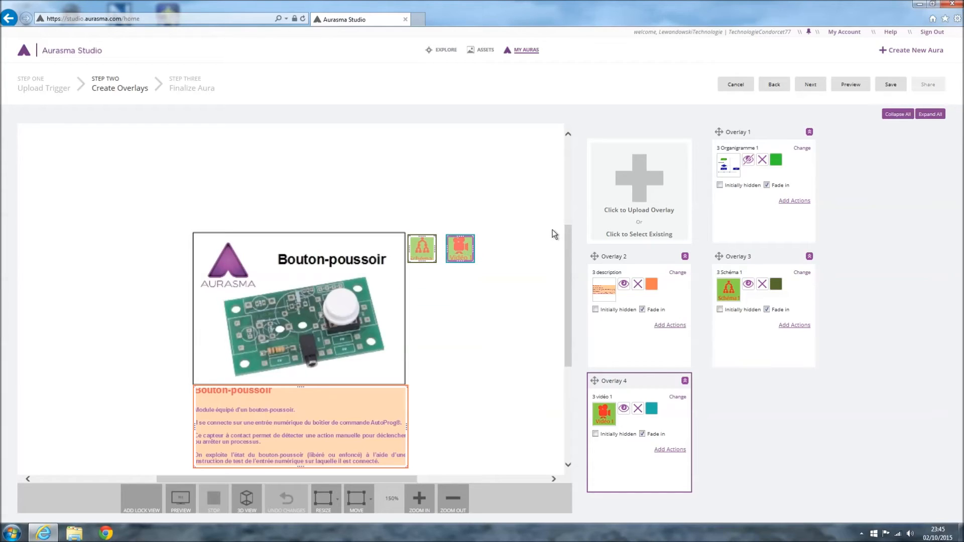
Step: Show 3 Organigramme 1 again and stretch it on all four sides to cover the whole trigger image
click(748, 161)
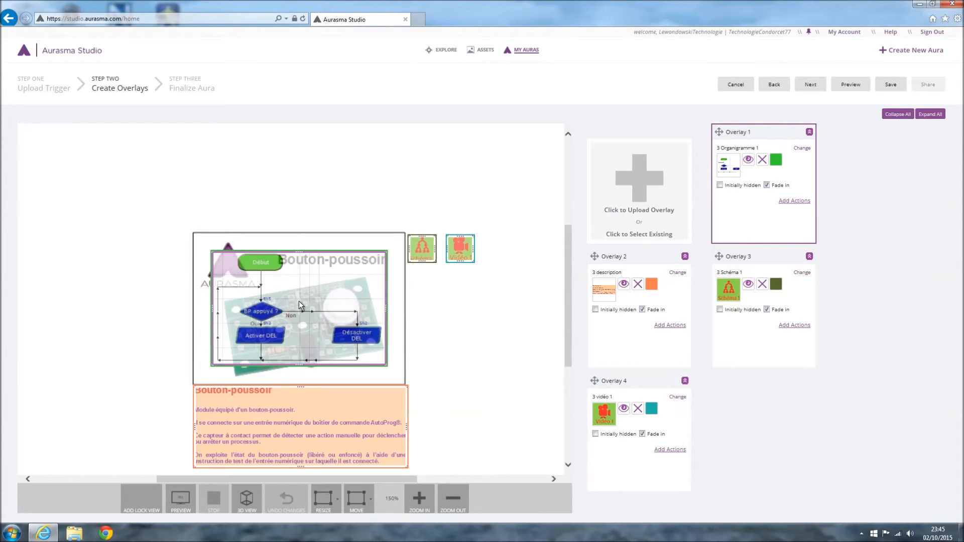
drag(212, 308, 190, 309)
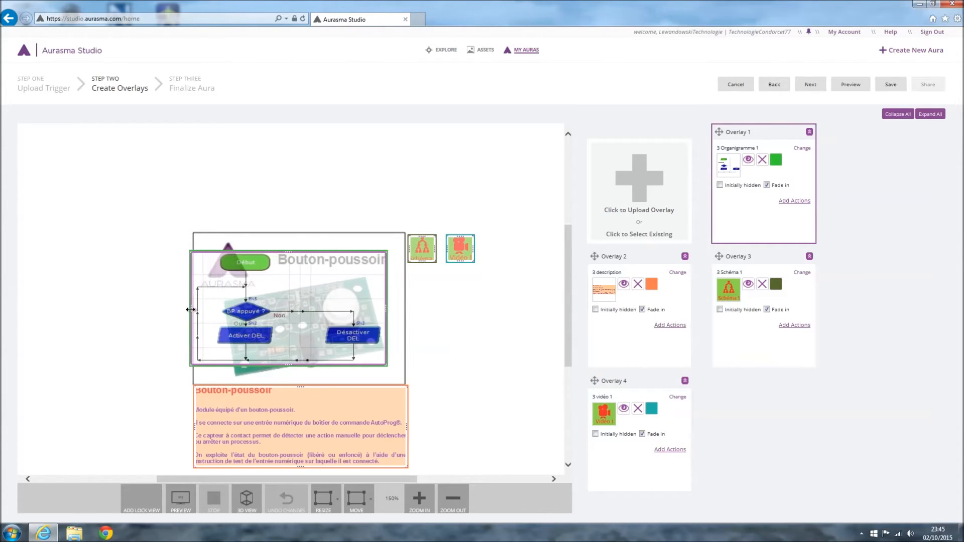
drag(387, 309, 408, 307)
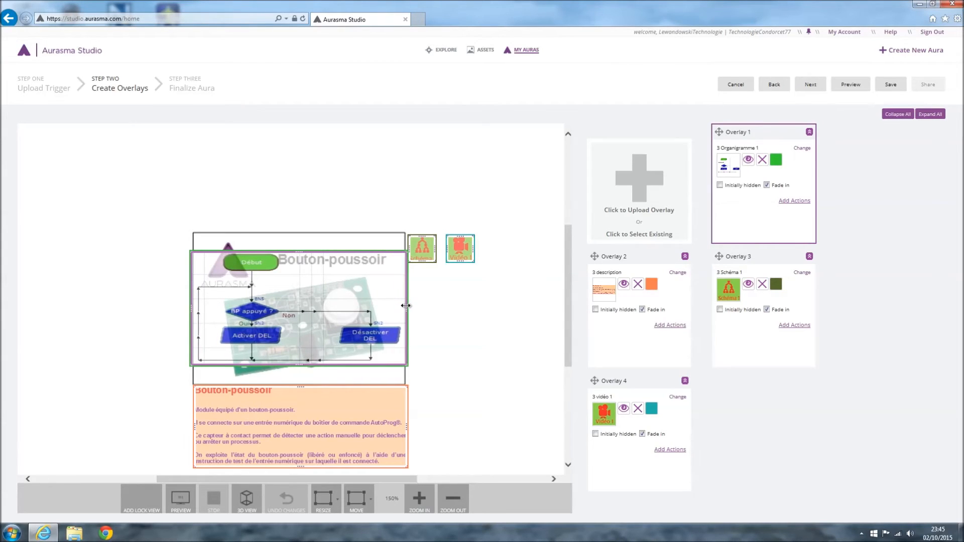
drag(298, 251, 295, 229)
drag(309, 365, 301, 385)
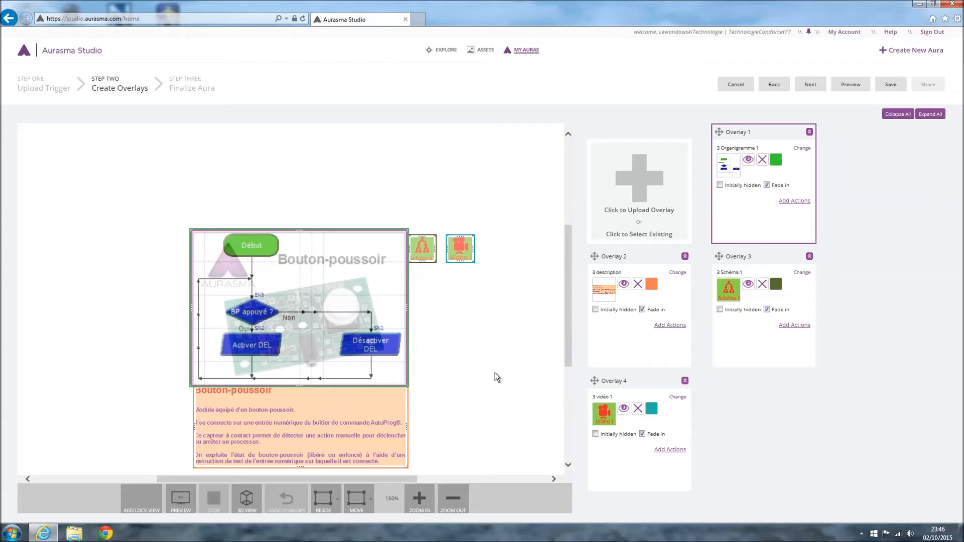
Step: Give the 3 Schéma 1 overlay a "When Overlay is tapped" action that starts 3 Organigramme 1
click(792, 326)
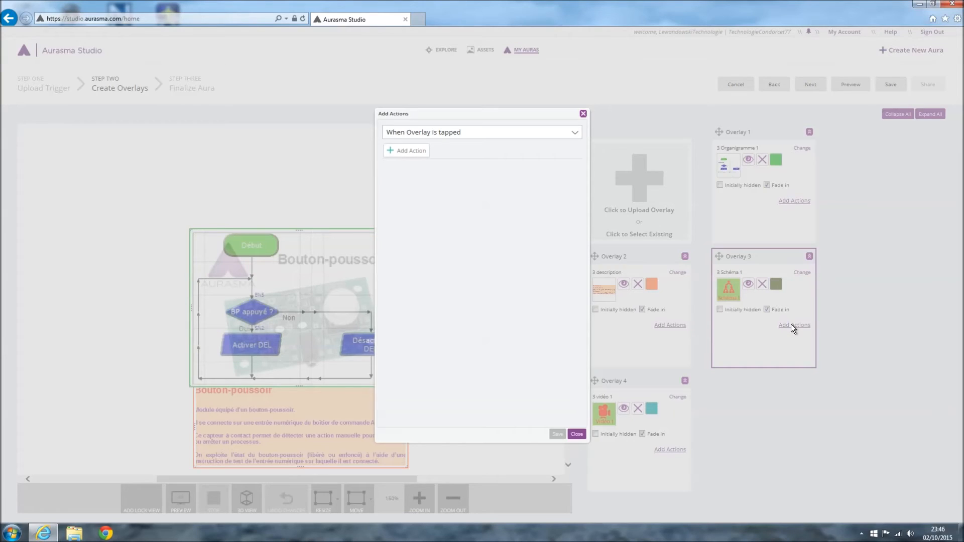
click(576, 134)
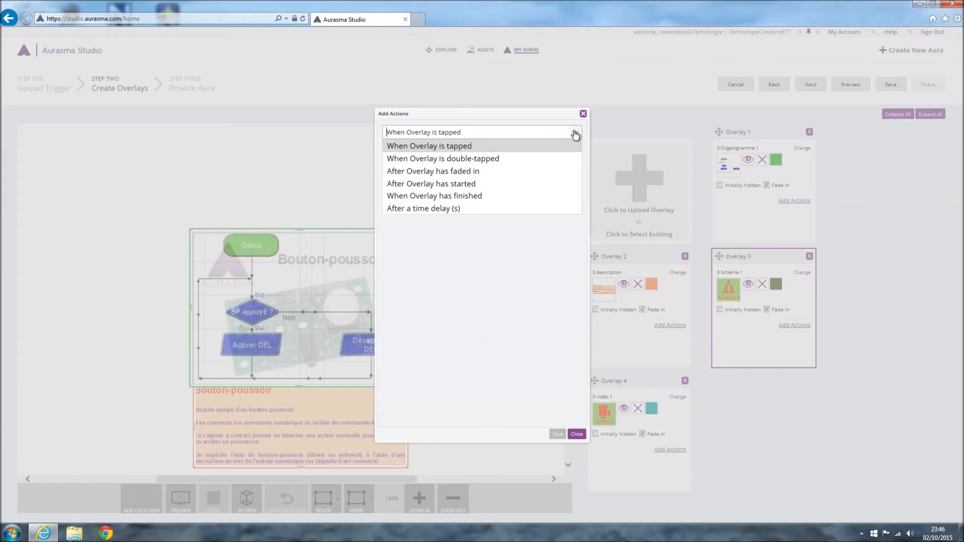
click(465, 149)
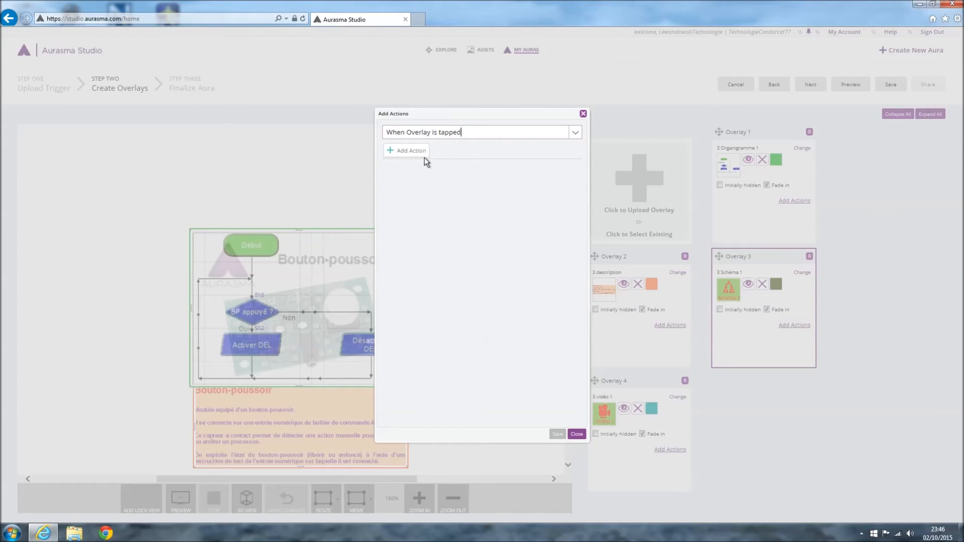
click(412, 152)
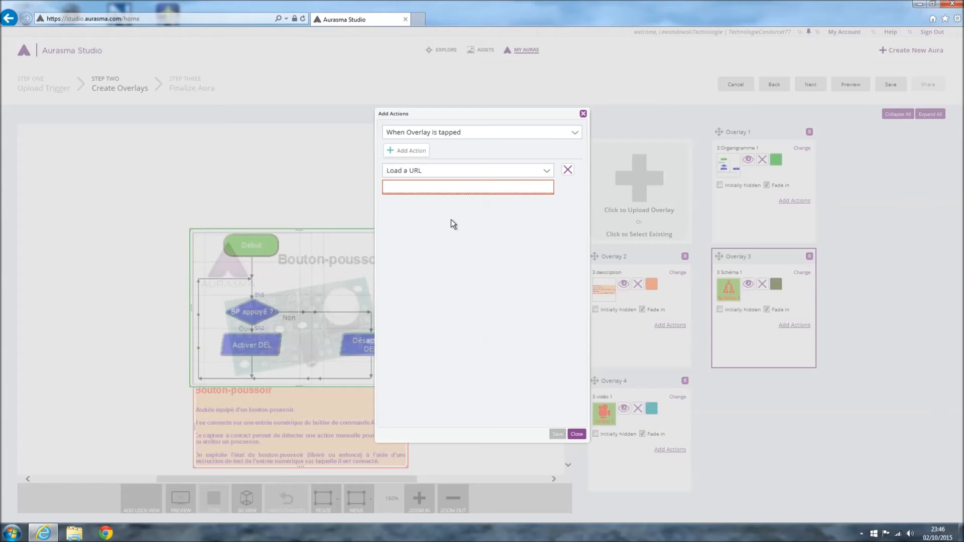
click(544, 176)
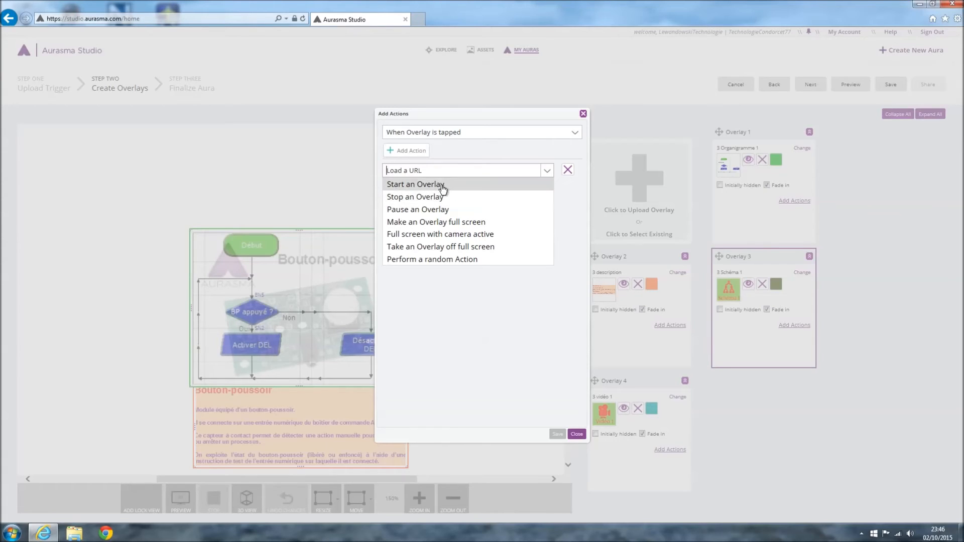
click(442, 185)
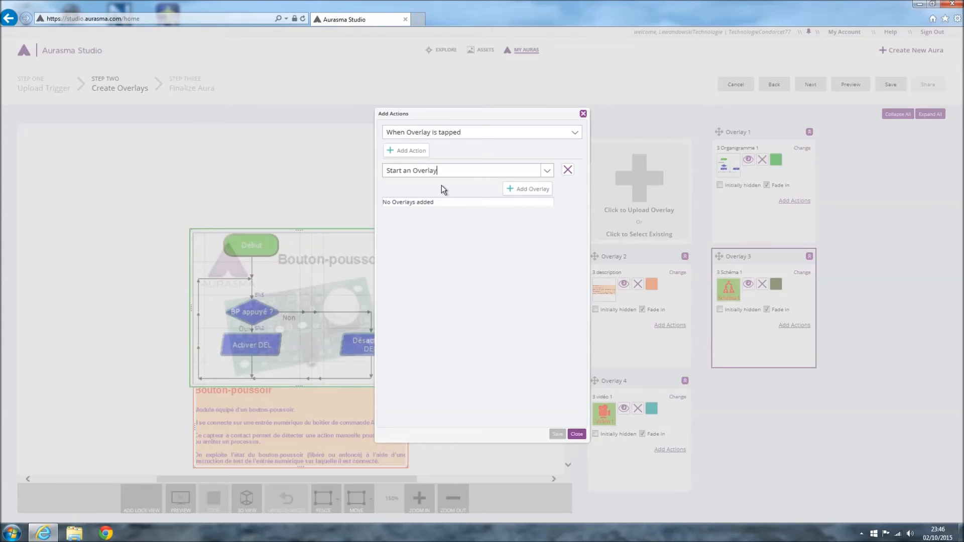
click(525, 194)
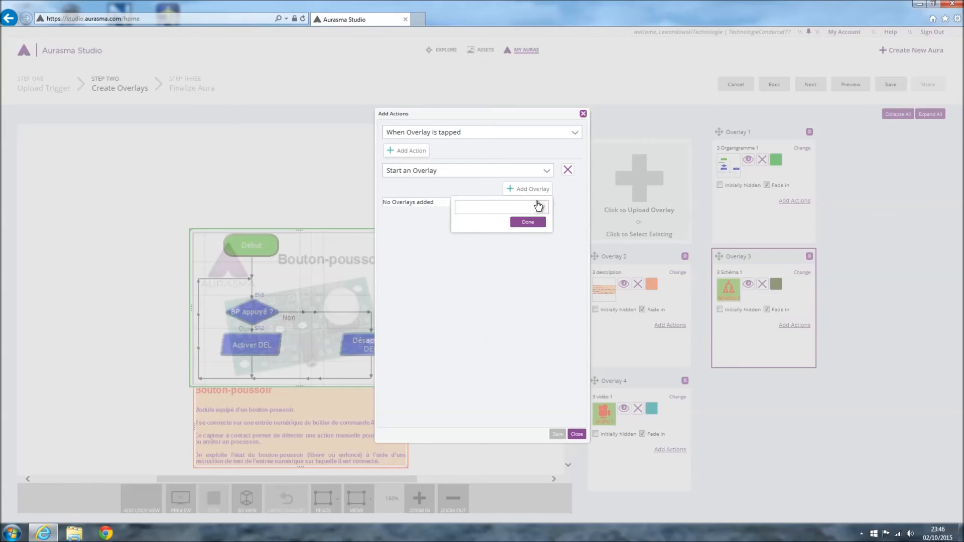
click(541, 208)
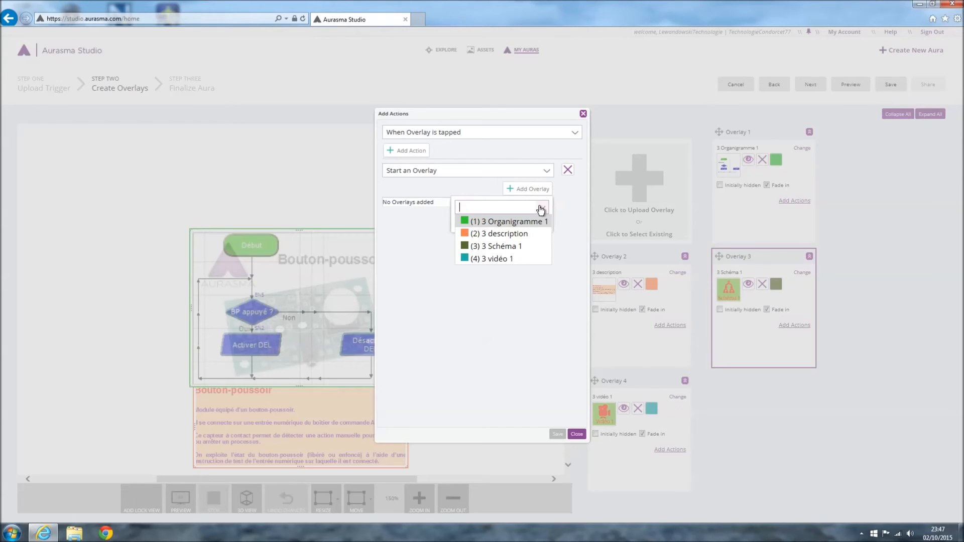
click(531, 222)
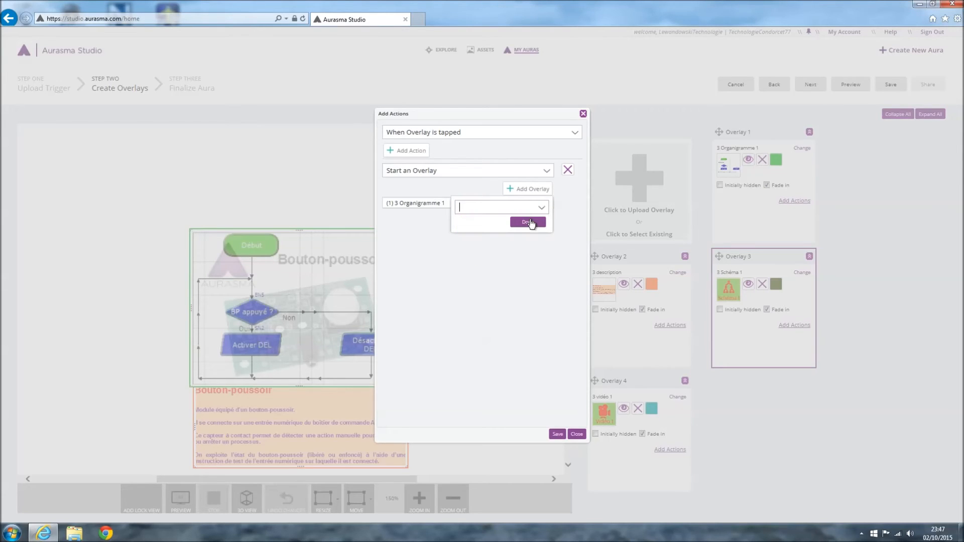
click(529, 224)
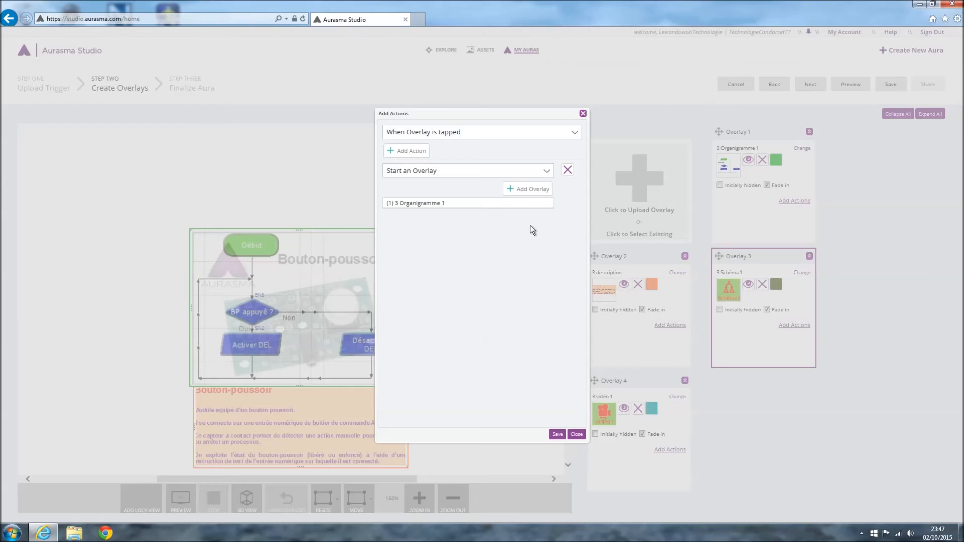
Step: Add a Stop an Overlay action for 3 description, 3 Schéma 1 and 3 vidéo 1 to the same tap trigger and save the action group
click(413, 152)
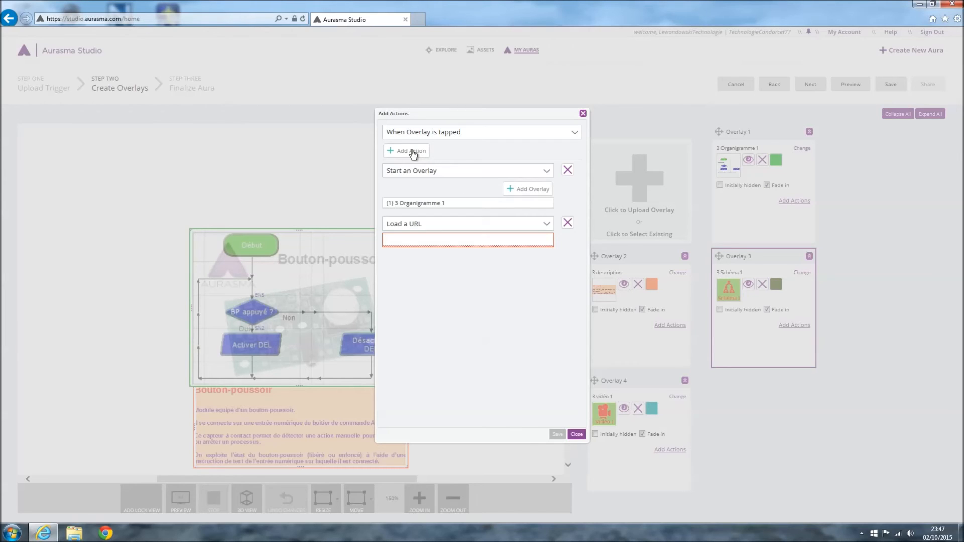
click(547, 223)
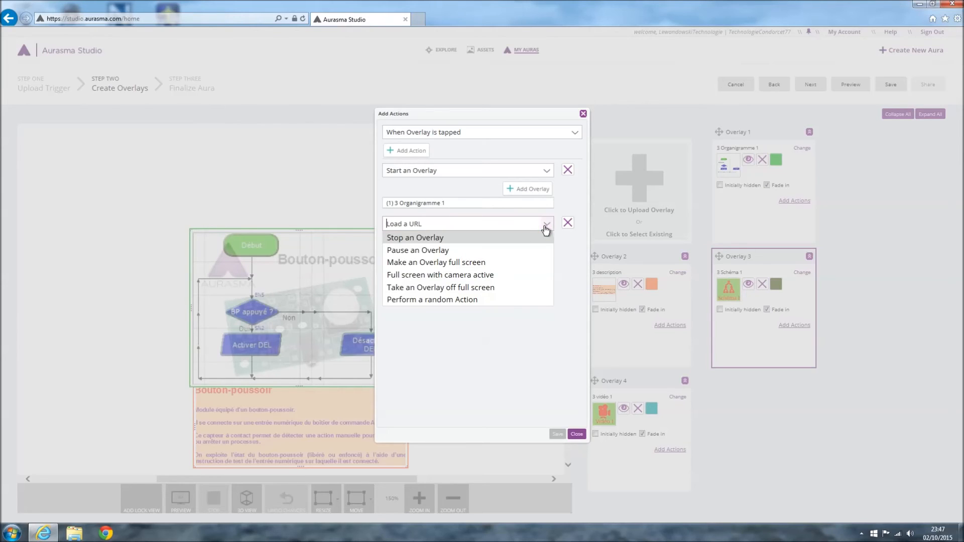
click(452, 240)
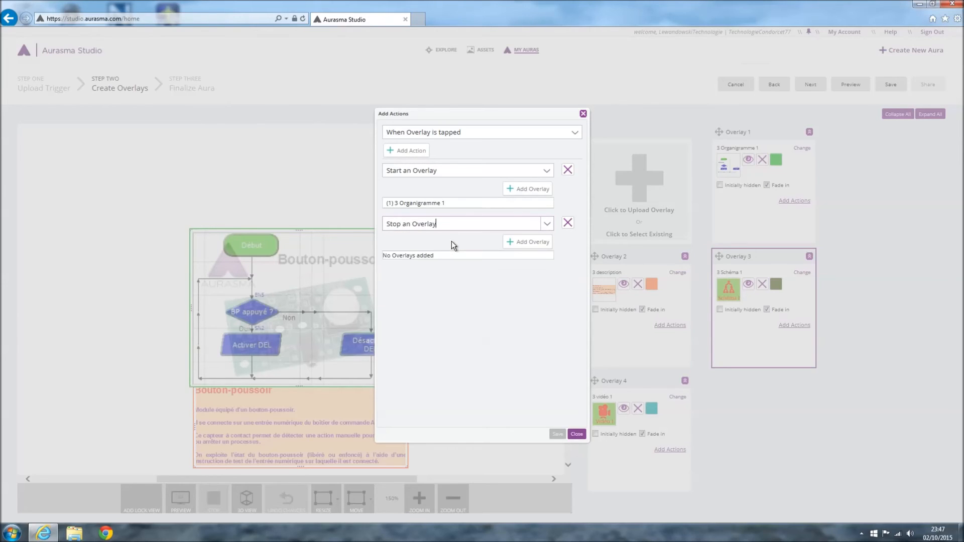
click(535, 244)
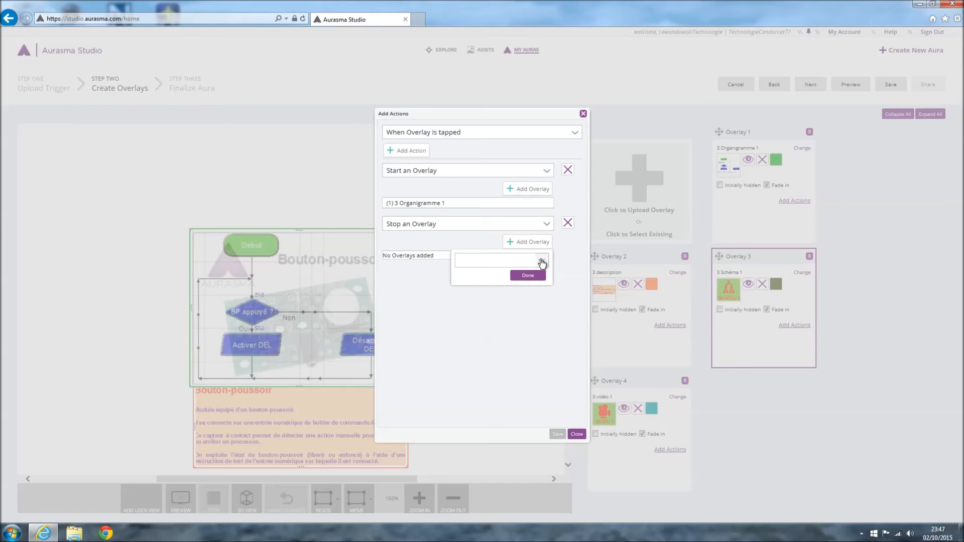
click(541, 261)
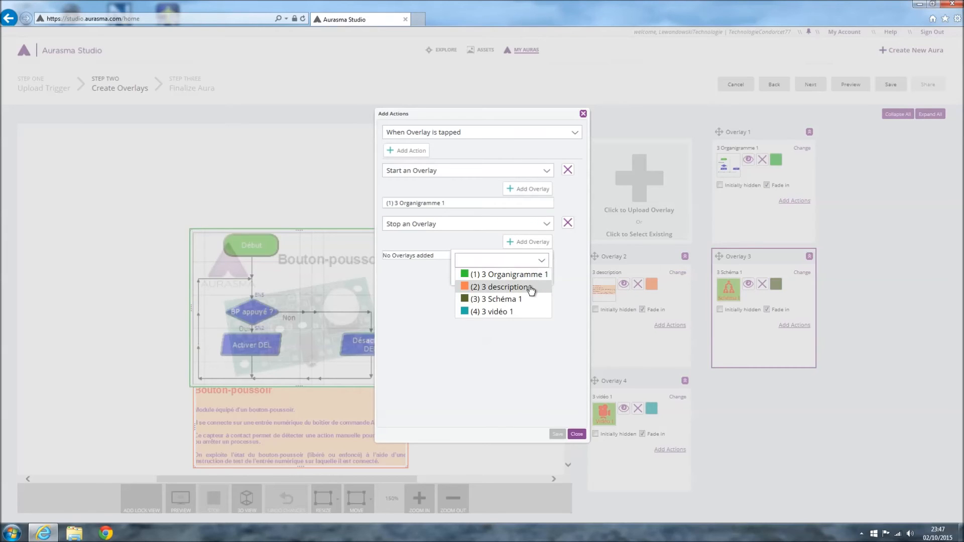
click(530, 289)
click(482, 260)
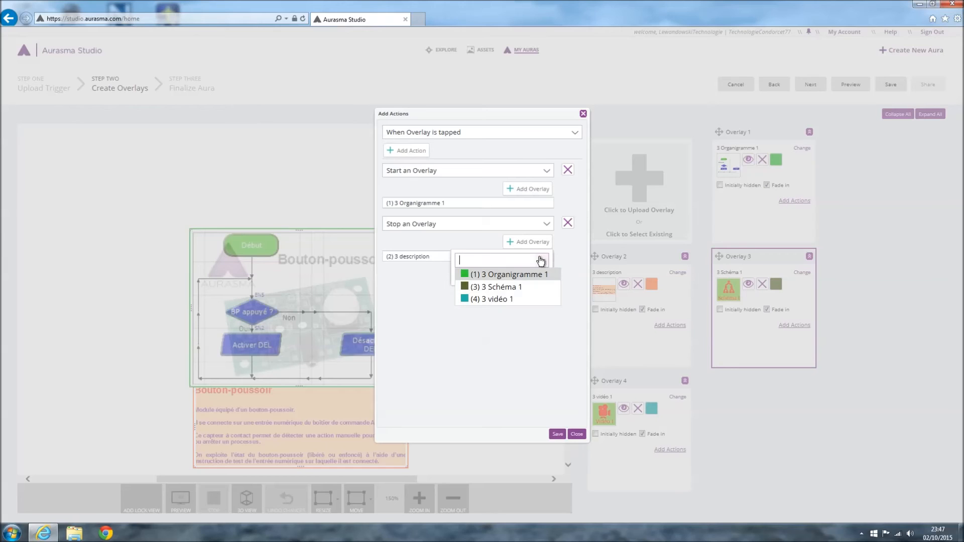
click(518, 287)
click(542, 260)
click(514, 286)
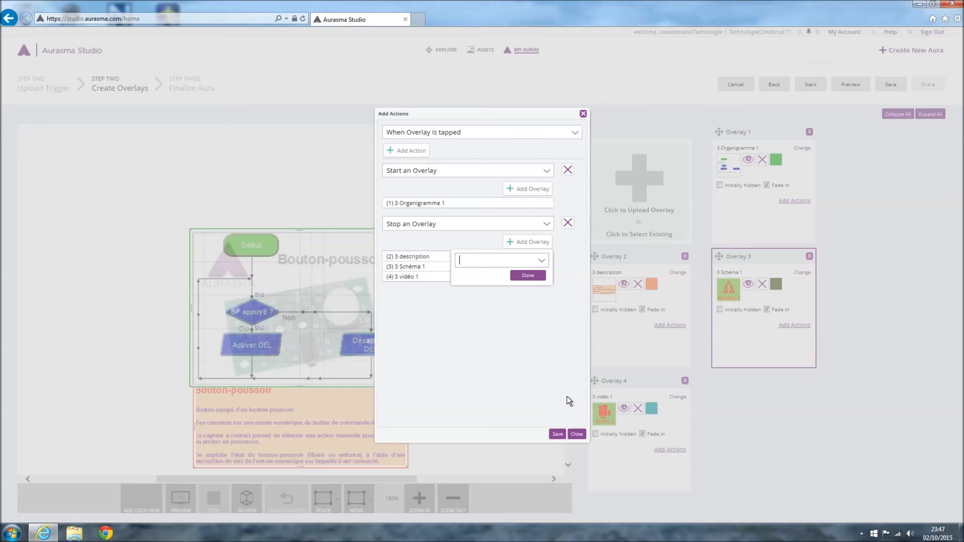
click(558, 434)
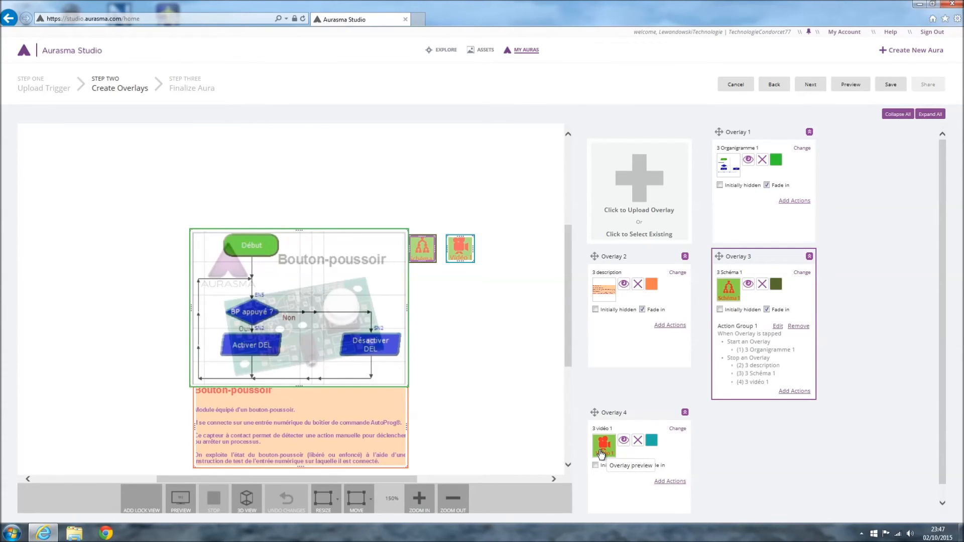
click(670, 482)
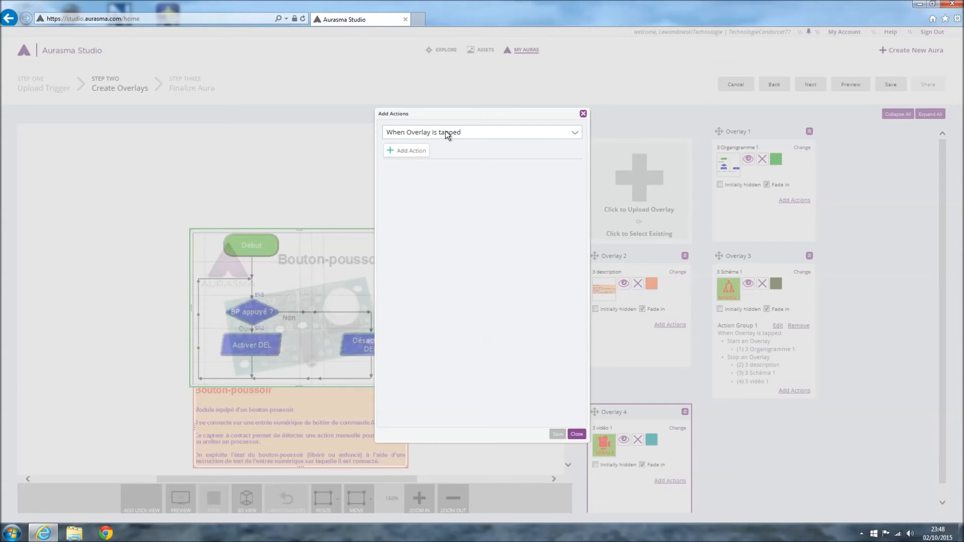
click(417, 160)
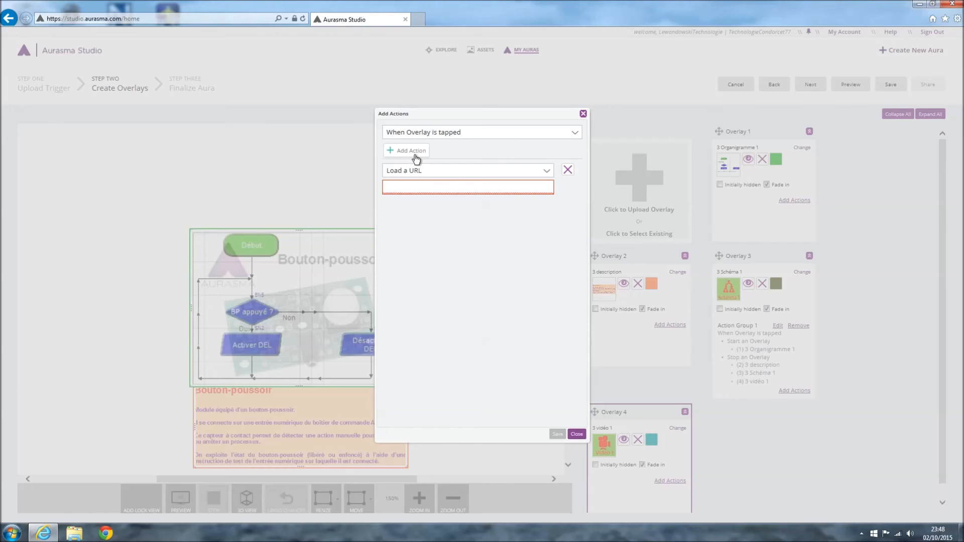
text(https://youtu.be/BQp4iTwaf-I)
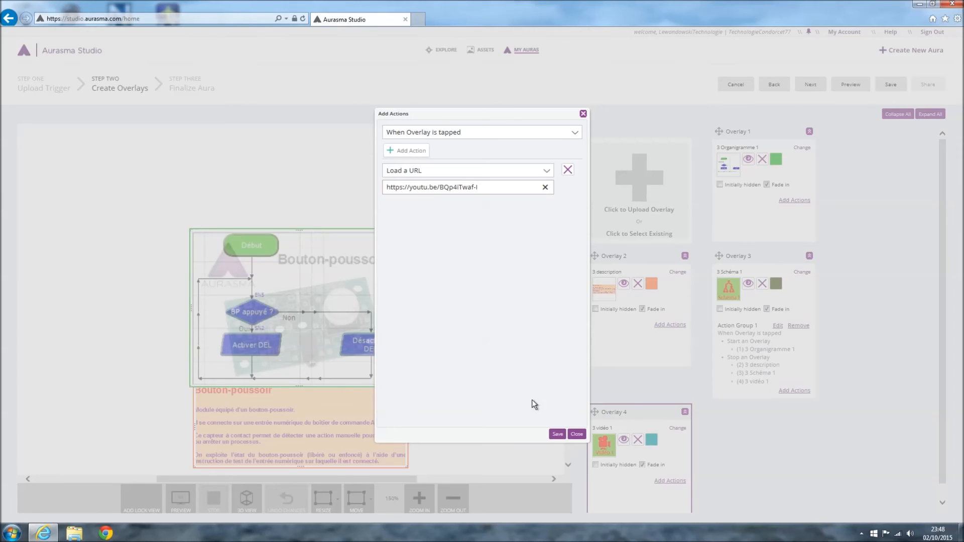
click(557, 434)
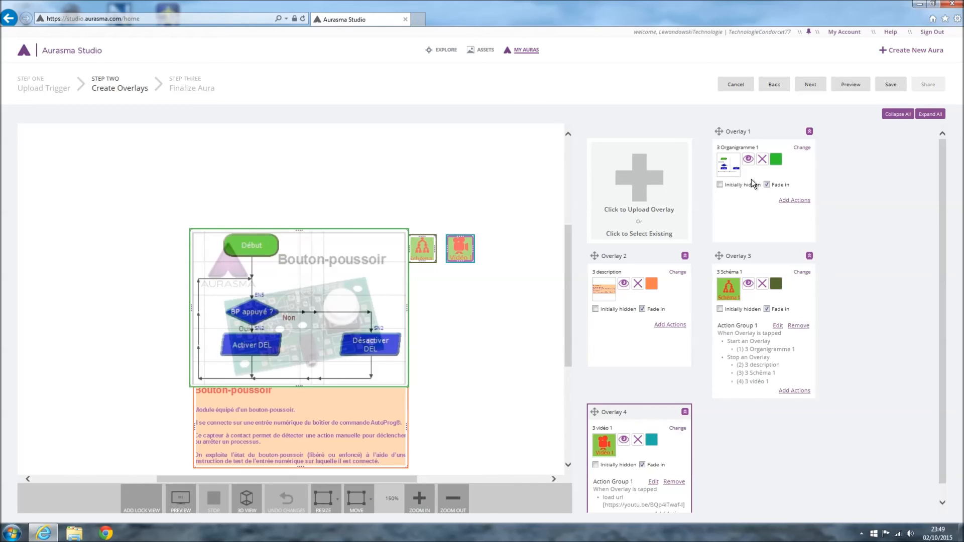
Step: Set 3 Organigramme 1 to be initially hidden and give it a tap action that stops 3 Organigramme 1 itself
click(720, 185)
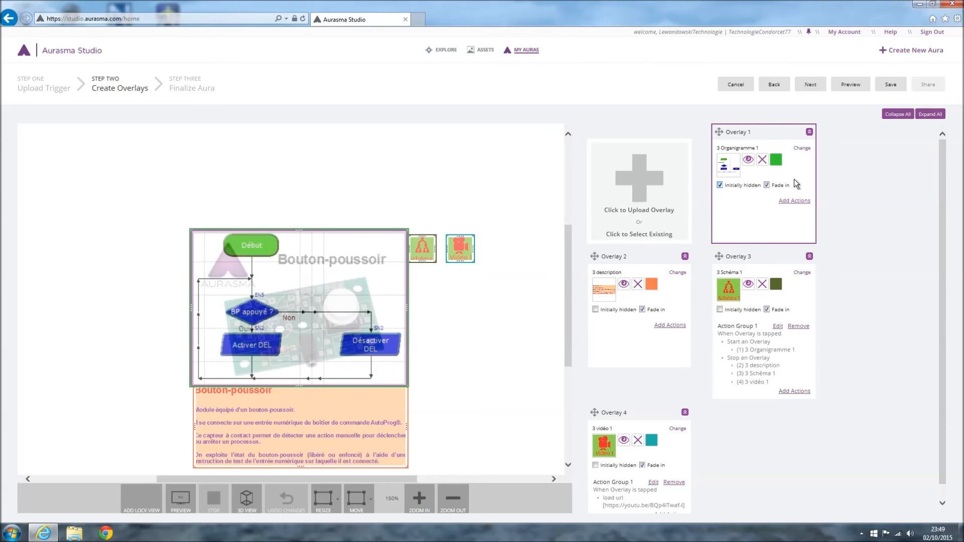
click(794, 201)
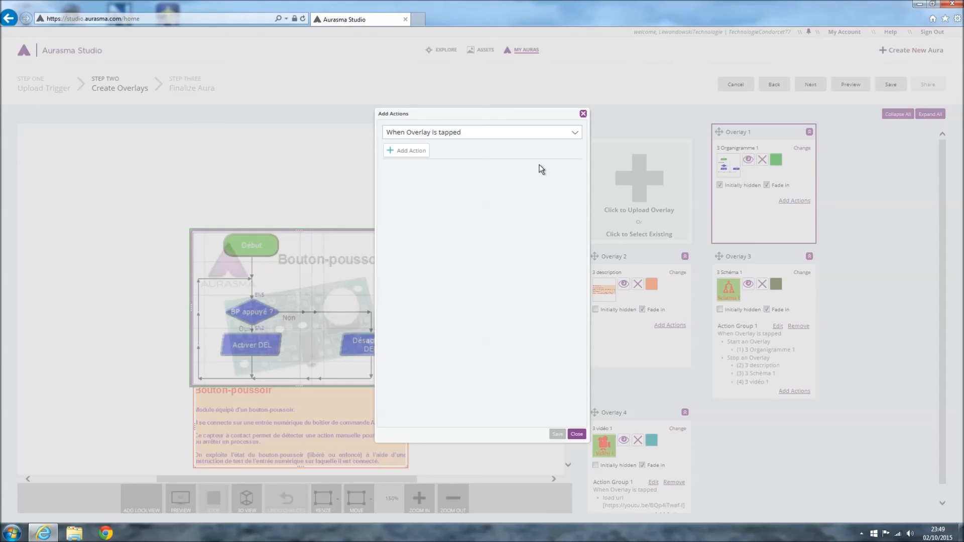
click(417, 153)
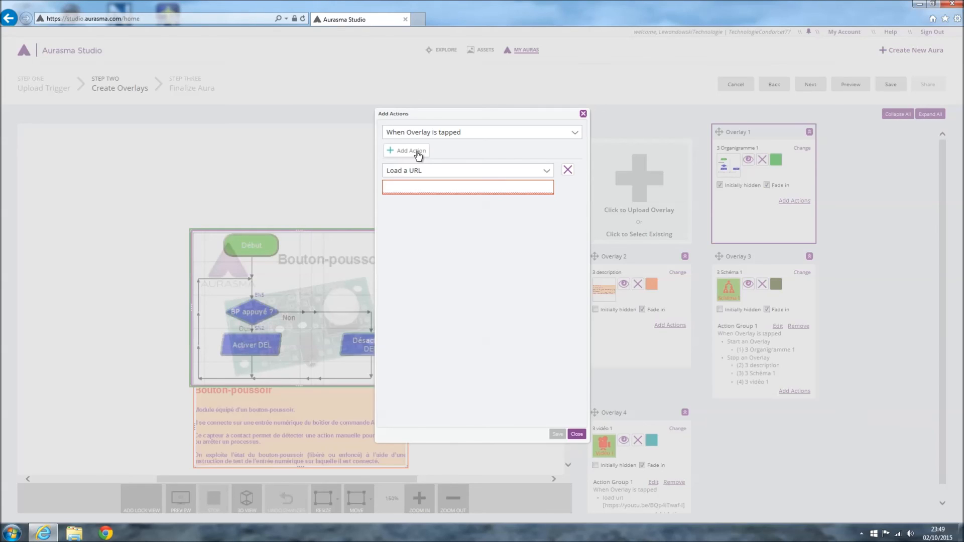
click(547, 172)
click(455, 197)
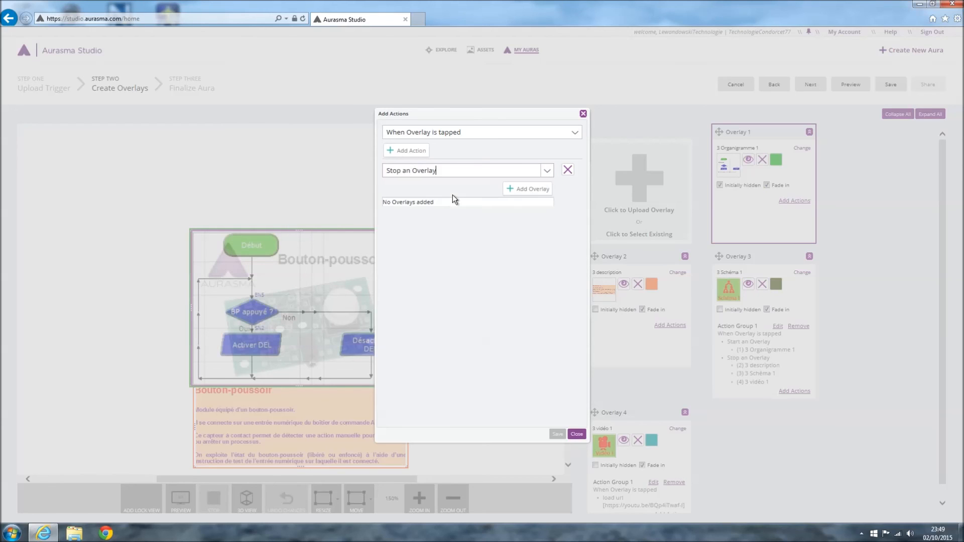
click(522, 189)
click(531, 206)
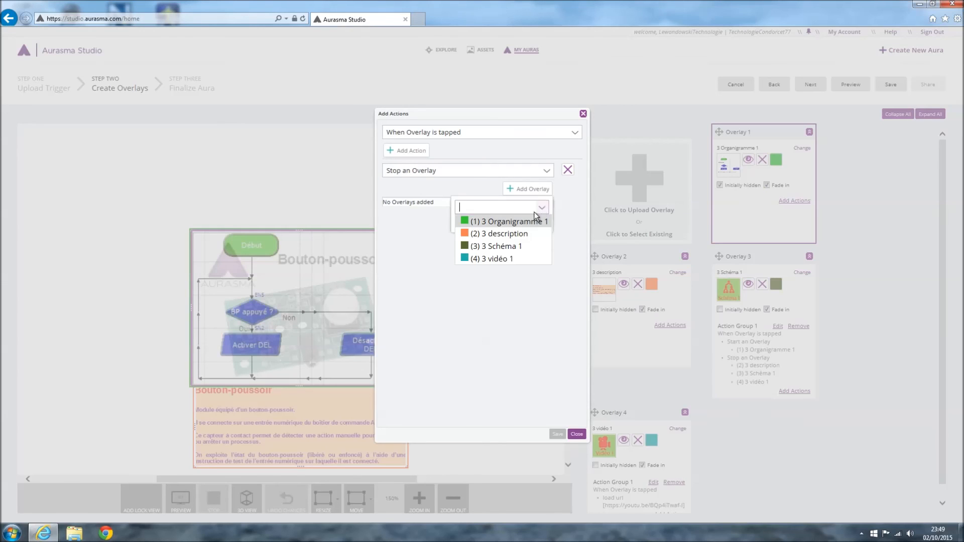
click(533, 219)
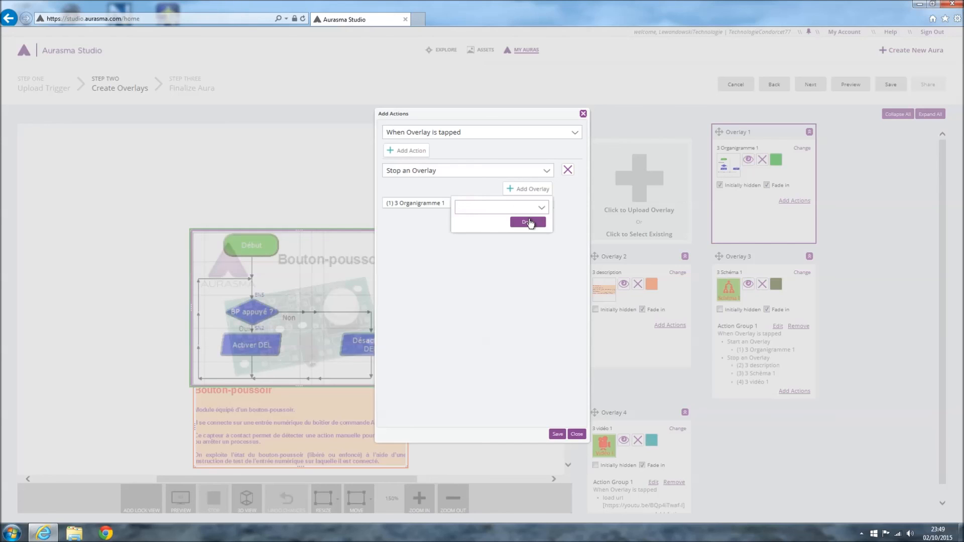
Step: Add a Start an Overlay action for 3 description, 3 Schéma 1 and 3 vidéo 1 to the flowchart's tap trigger and save the action group
click(416, 152)
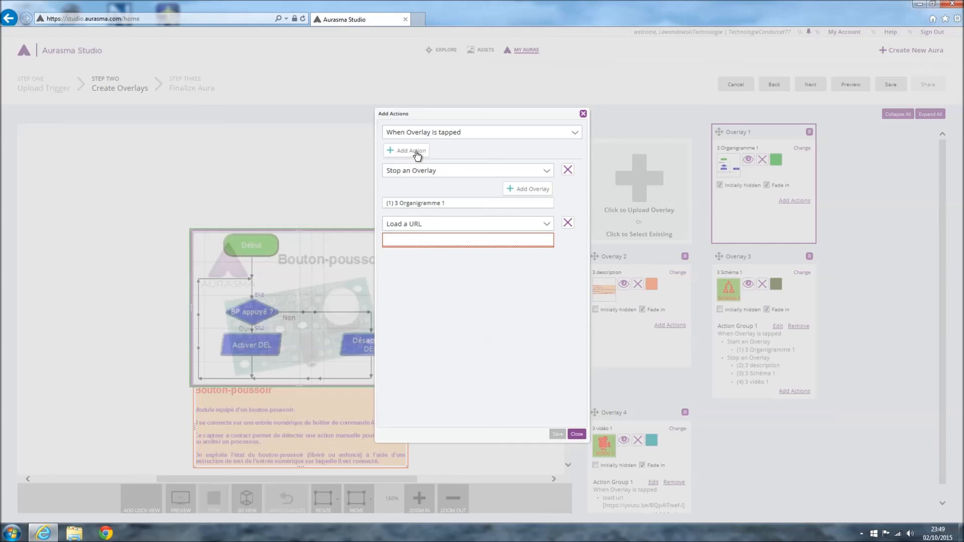
click(545, 223)
click(442, 238)
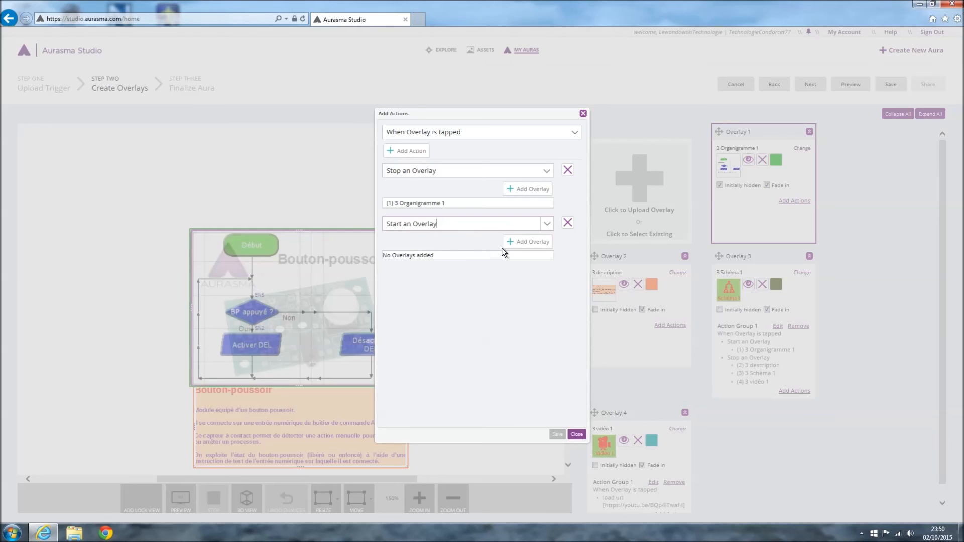
click(532, 244)
click(541, 261)
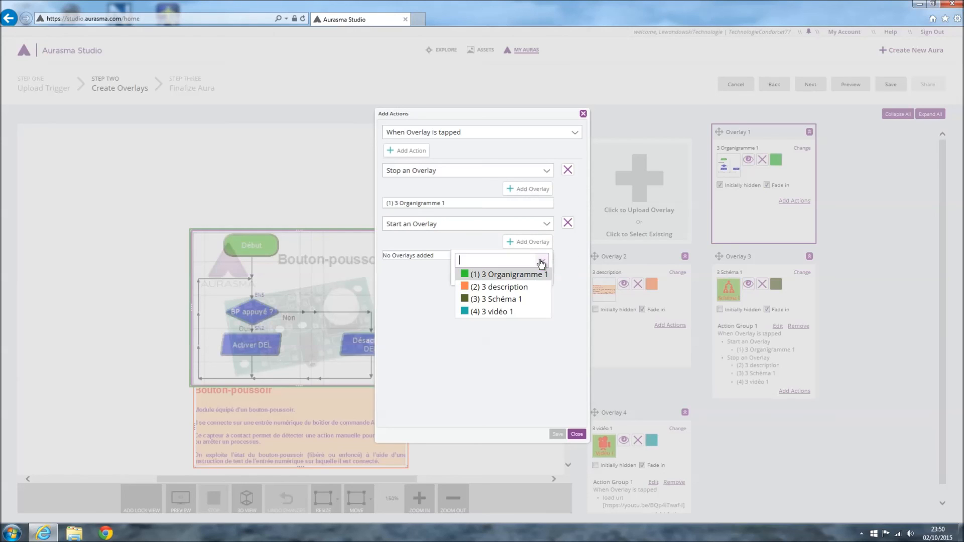
click(492, 284)
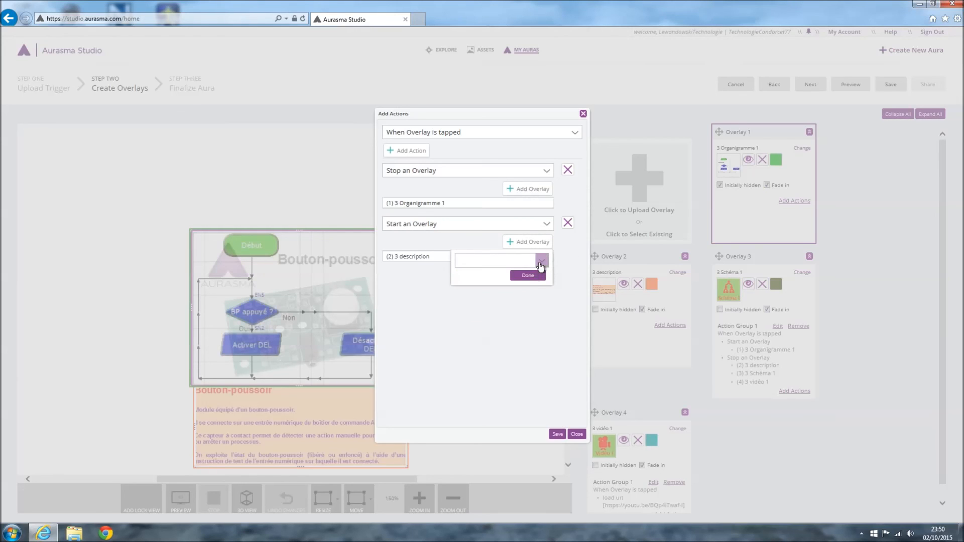
click(541, 261)
click(521, 287)
click(542, 261)
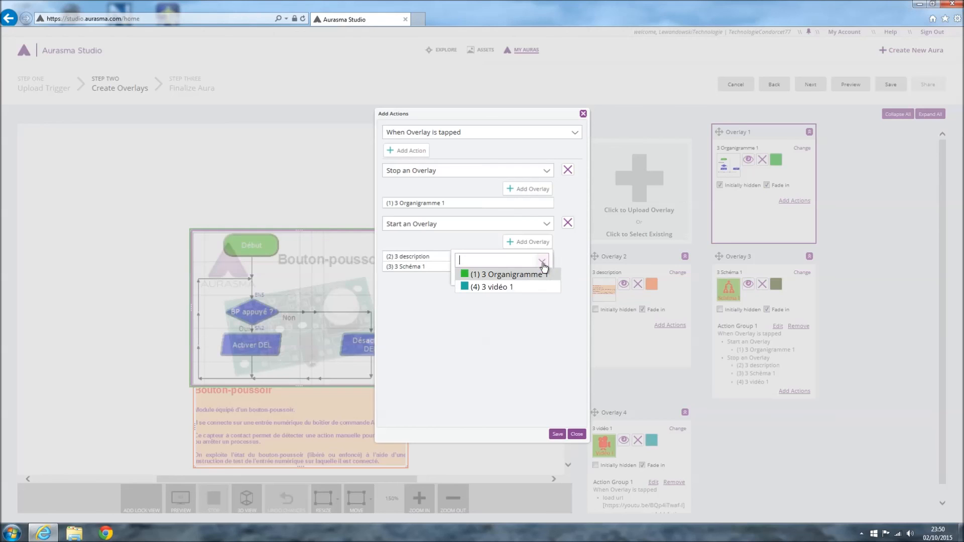
click(515, 287)
click(525, 275)
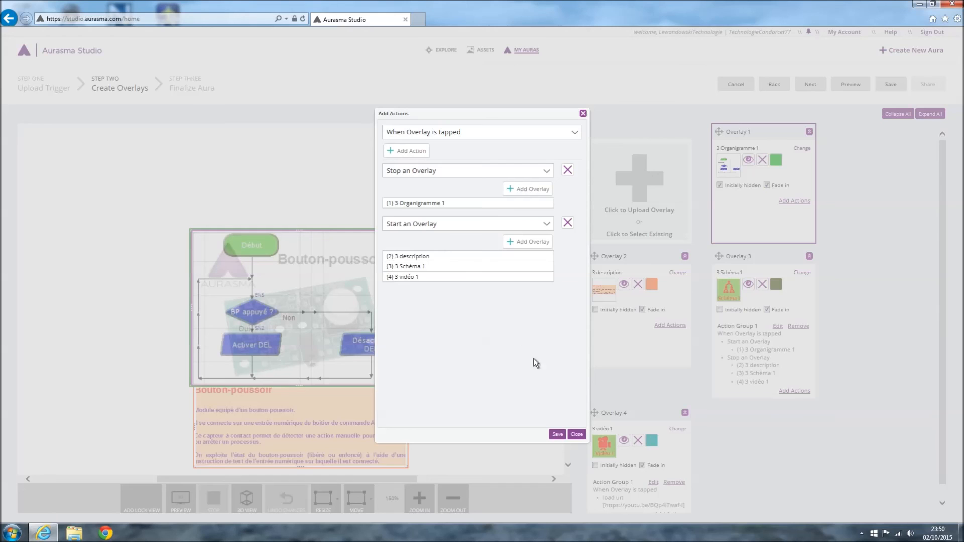
click(557, 434)
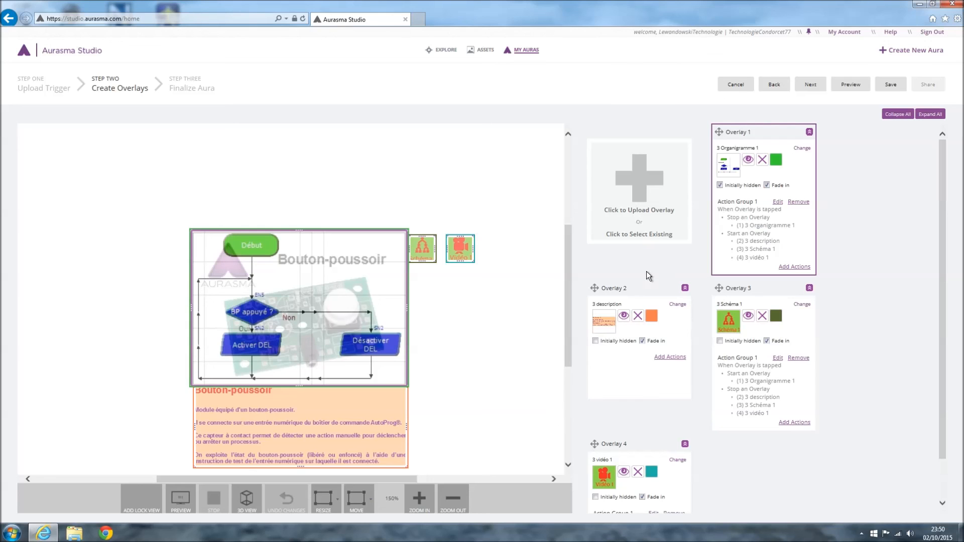
Step: Save the aura, proceed to the Finalize Aura stage and open its preview
click(891, 85)
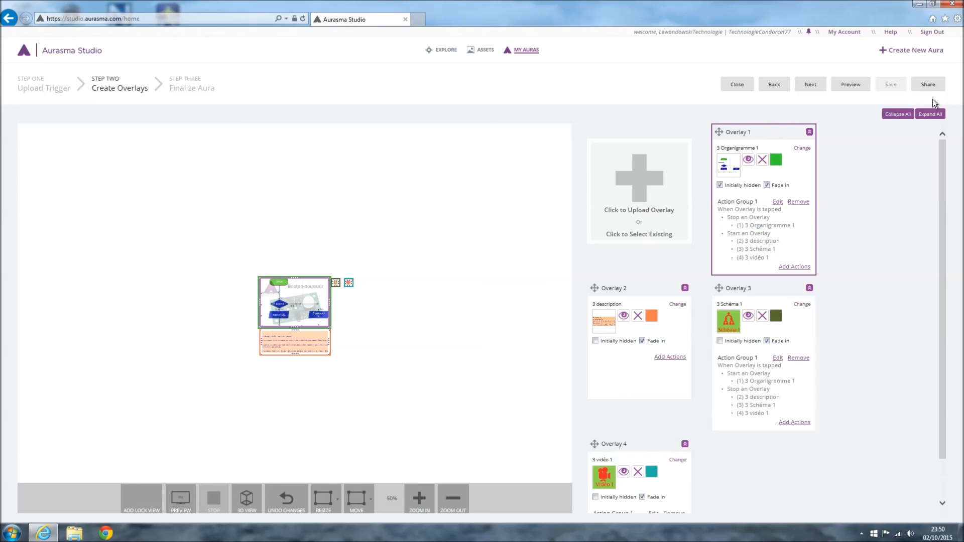
click(814, 85)
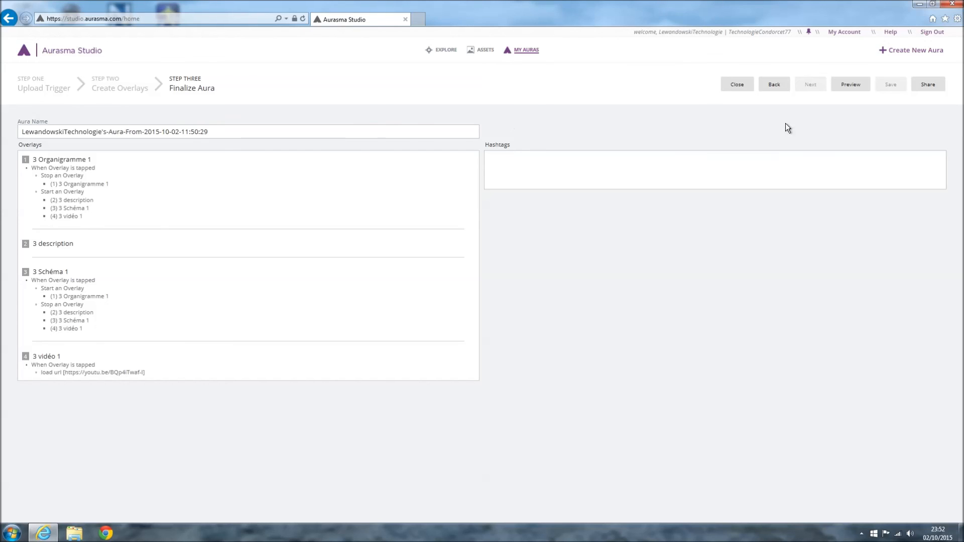
click(853, 87)
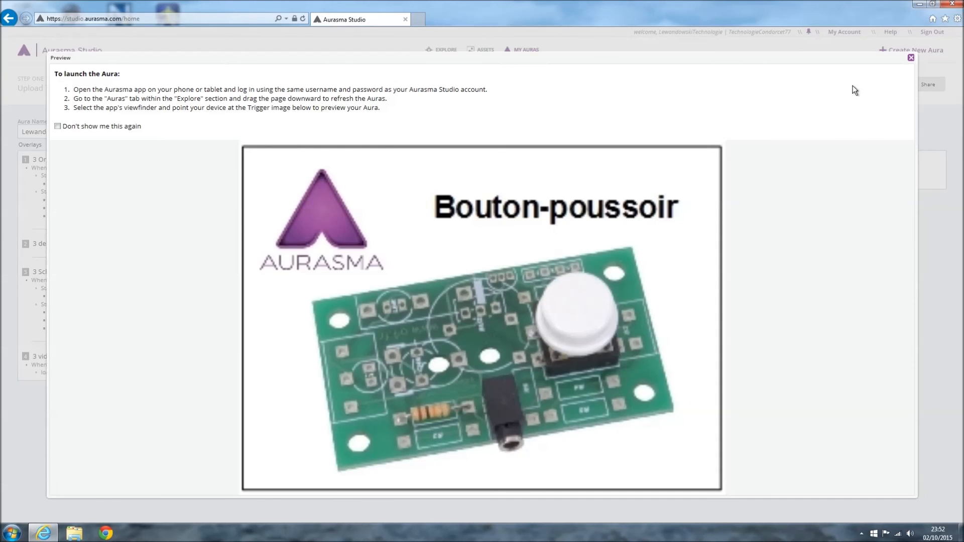